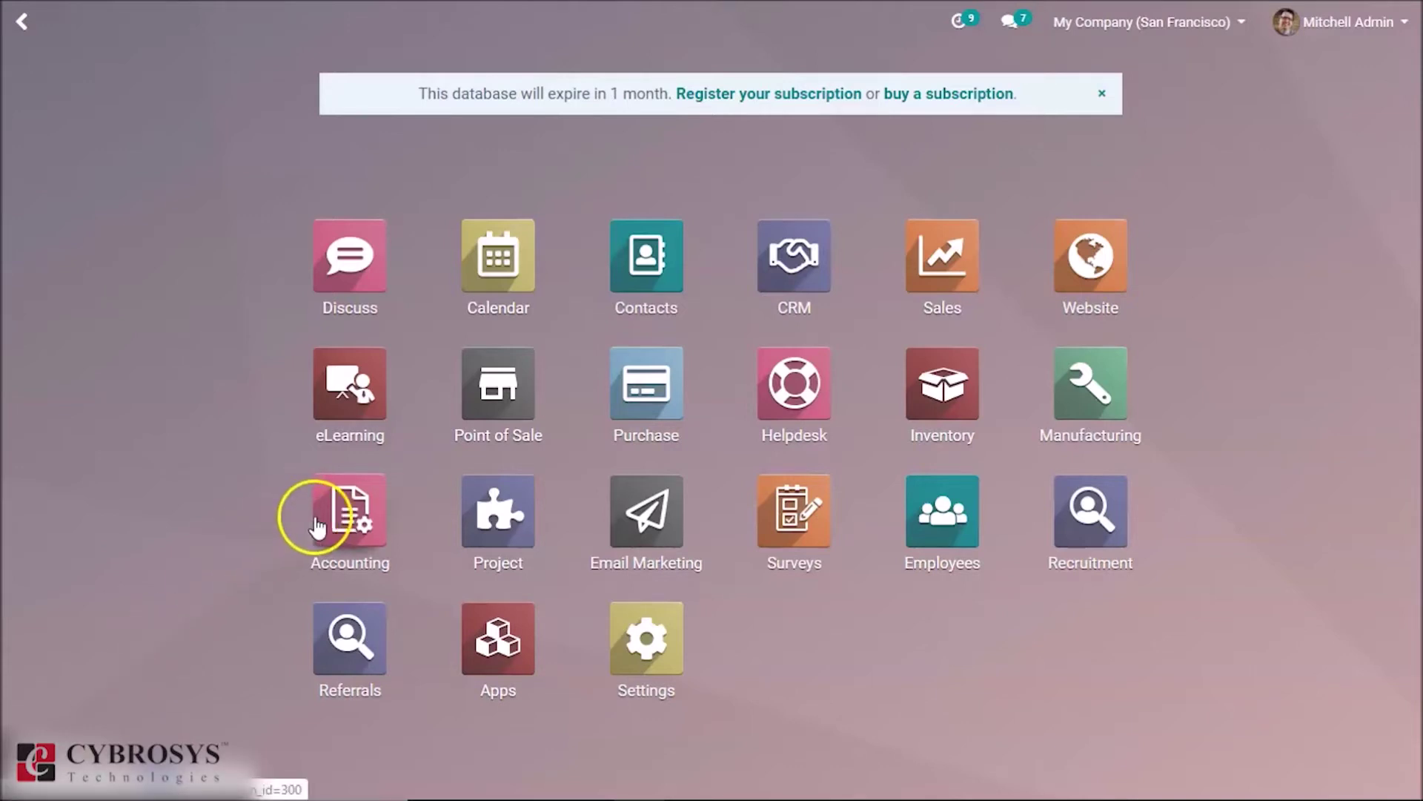
Start a new fiscal position named 'india' in Accounting's Fiscal Positions list
left_click(330, 518)
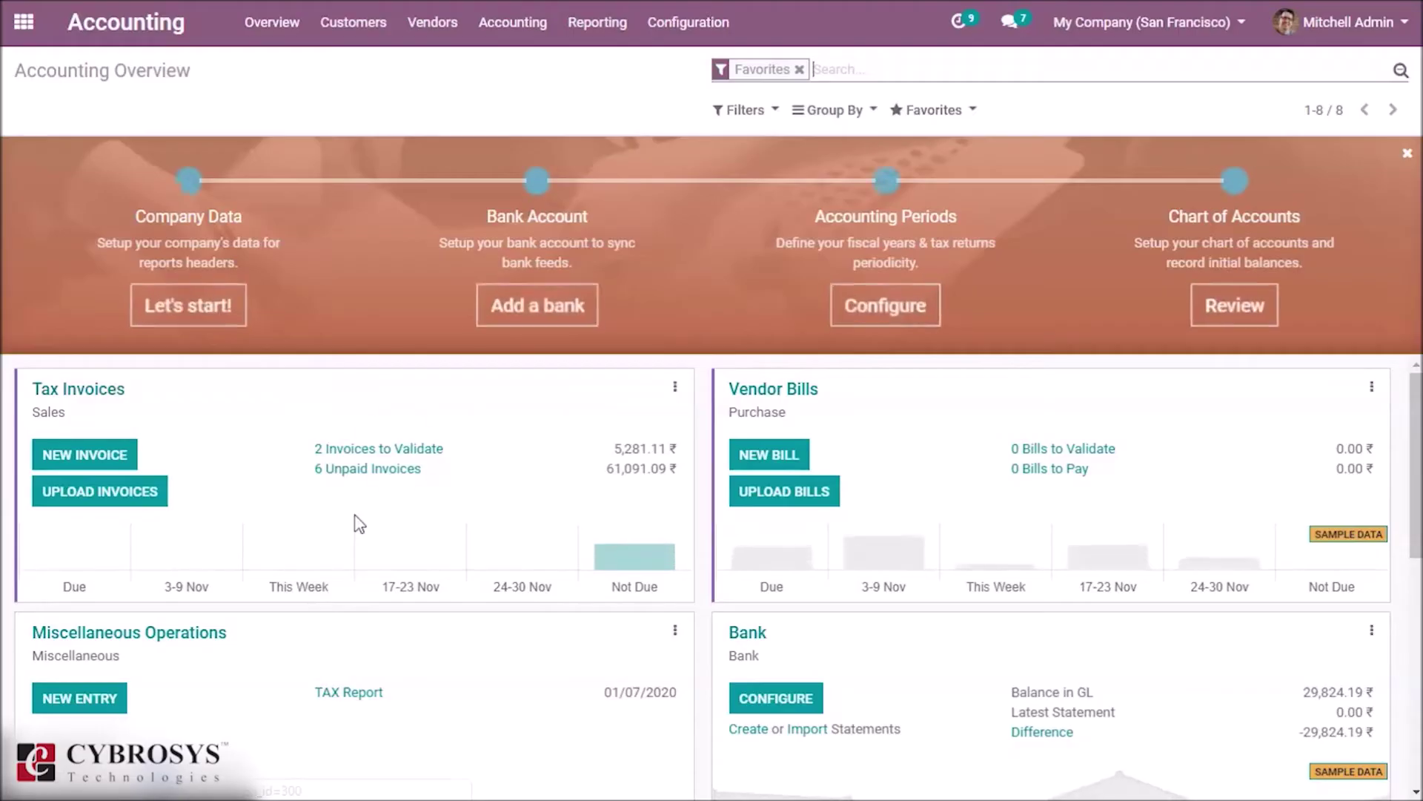
left_click(673, 21)
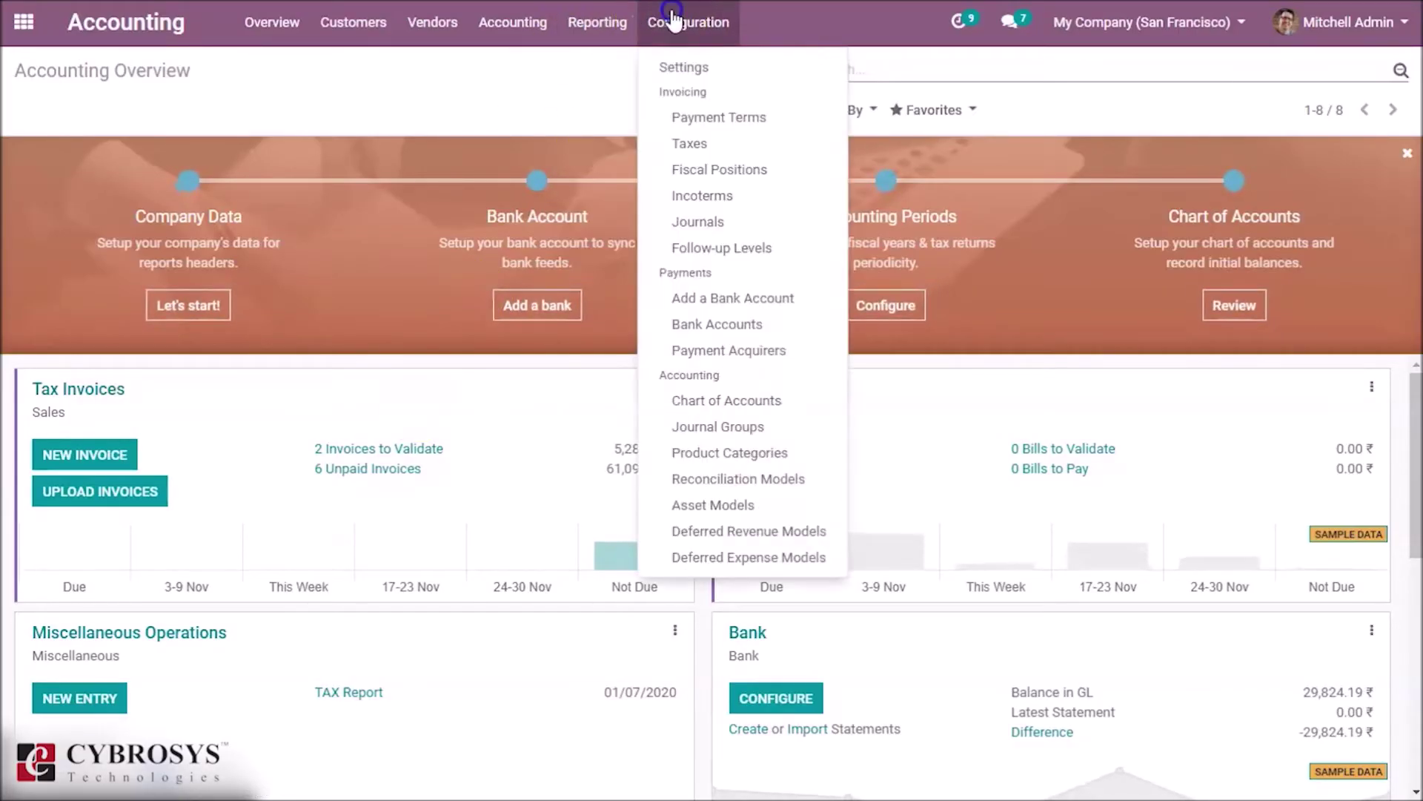
left_click(700, 172)
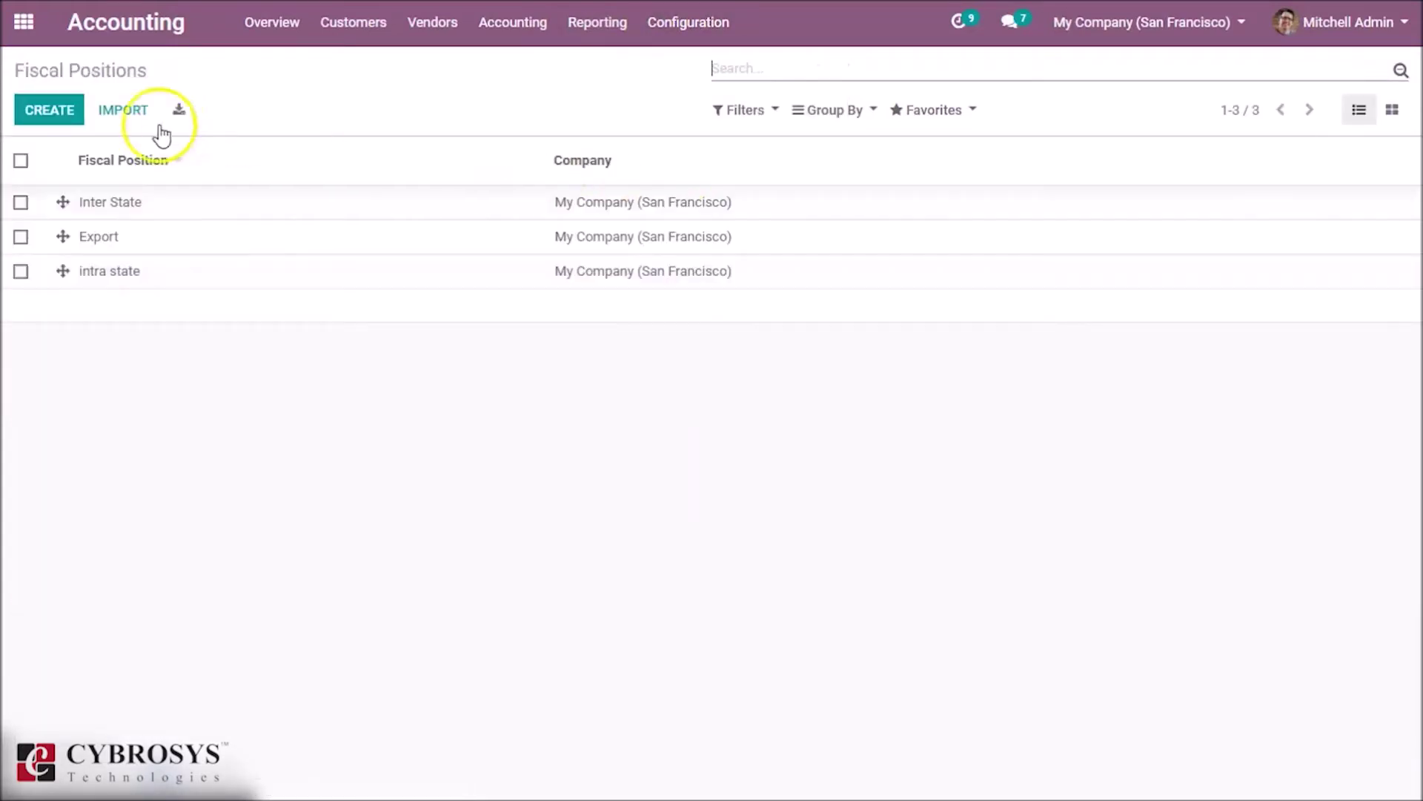
left_click(52, 120)
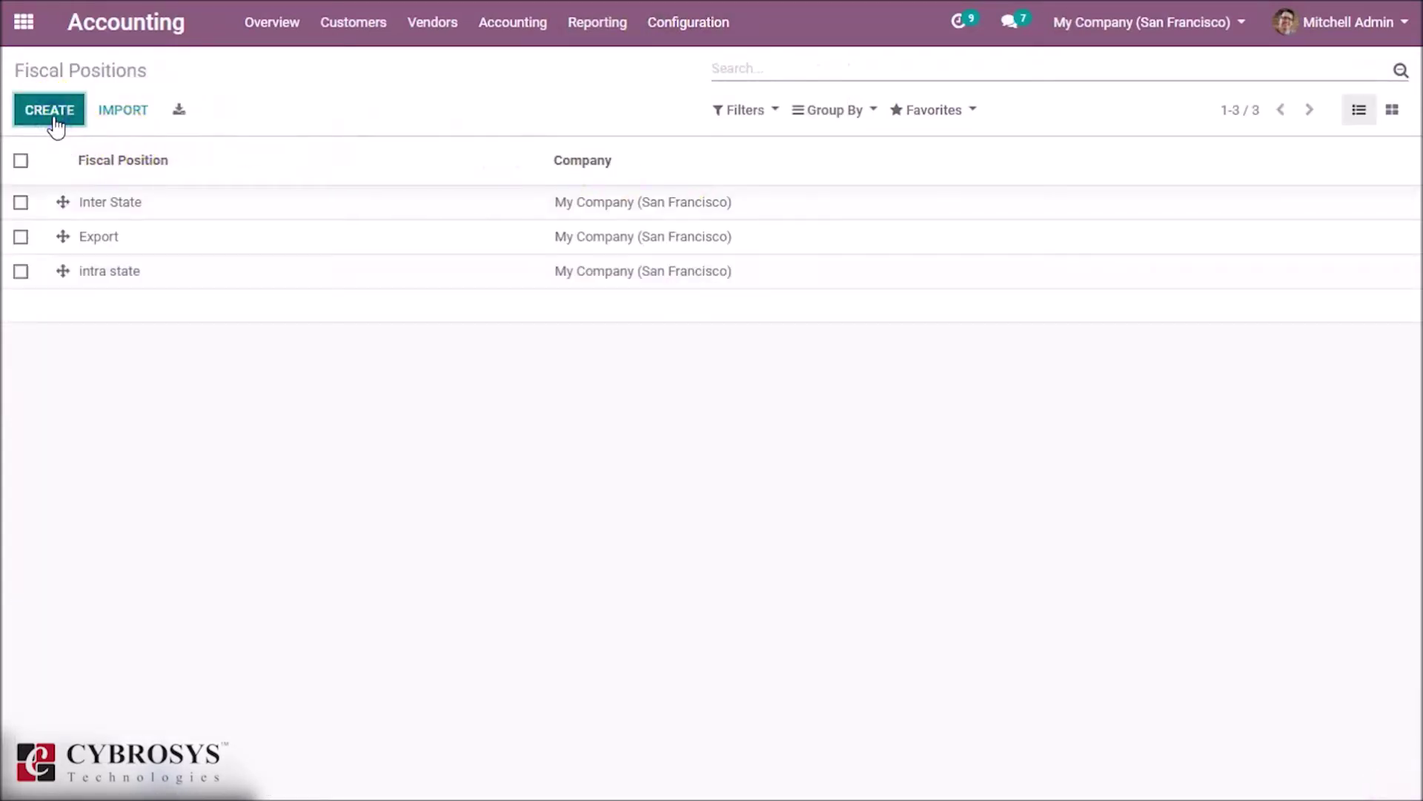
left_click(58, 112)
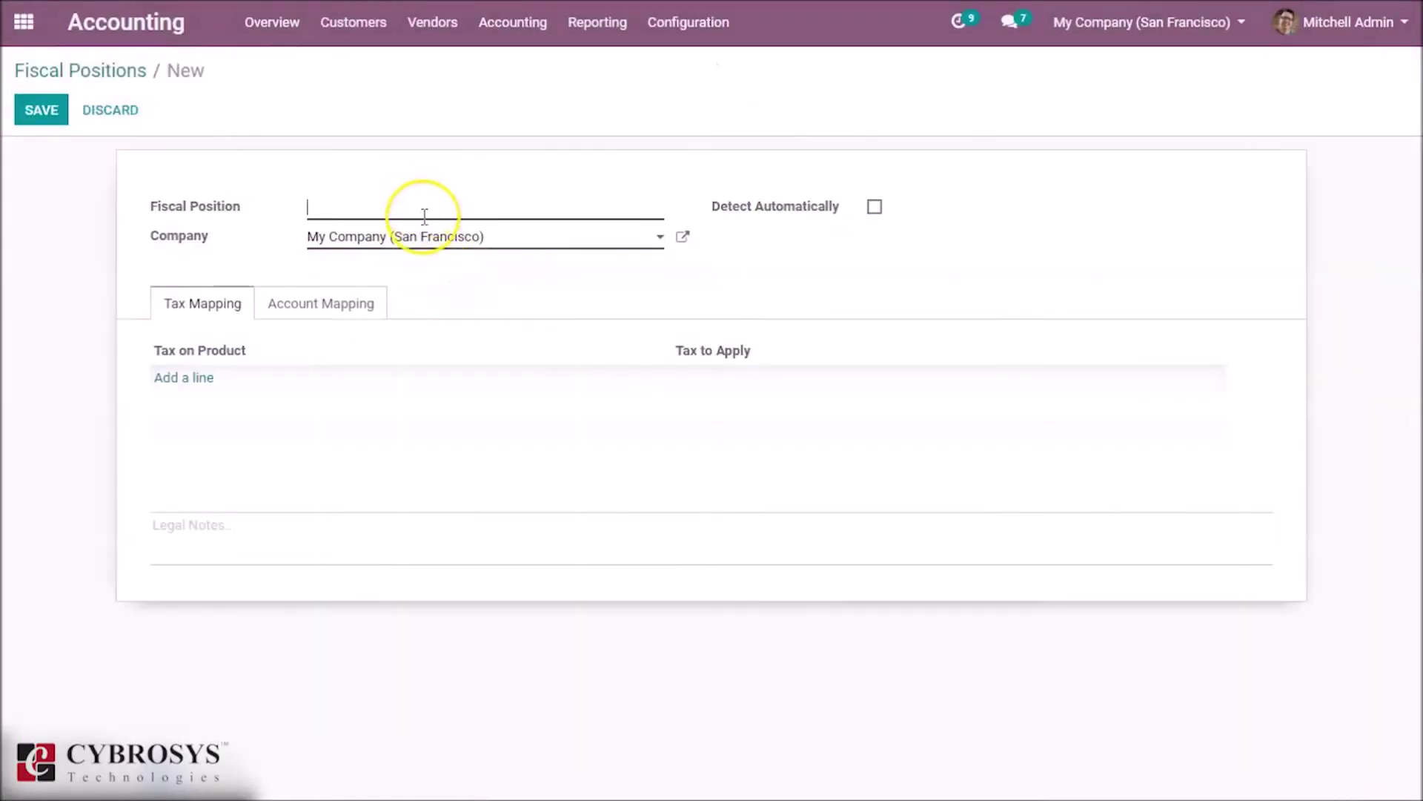
type("india")
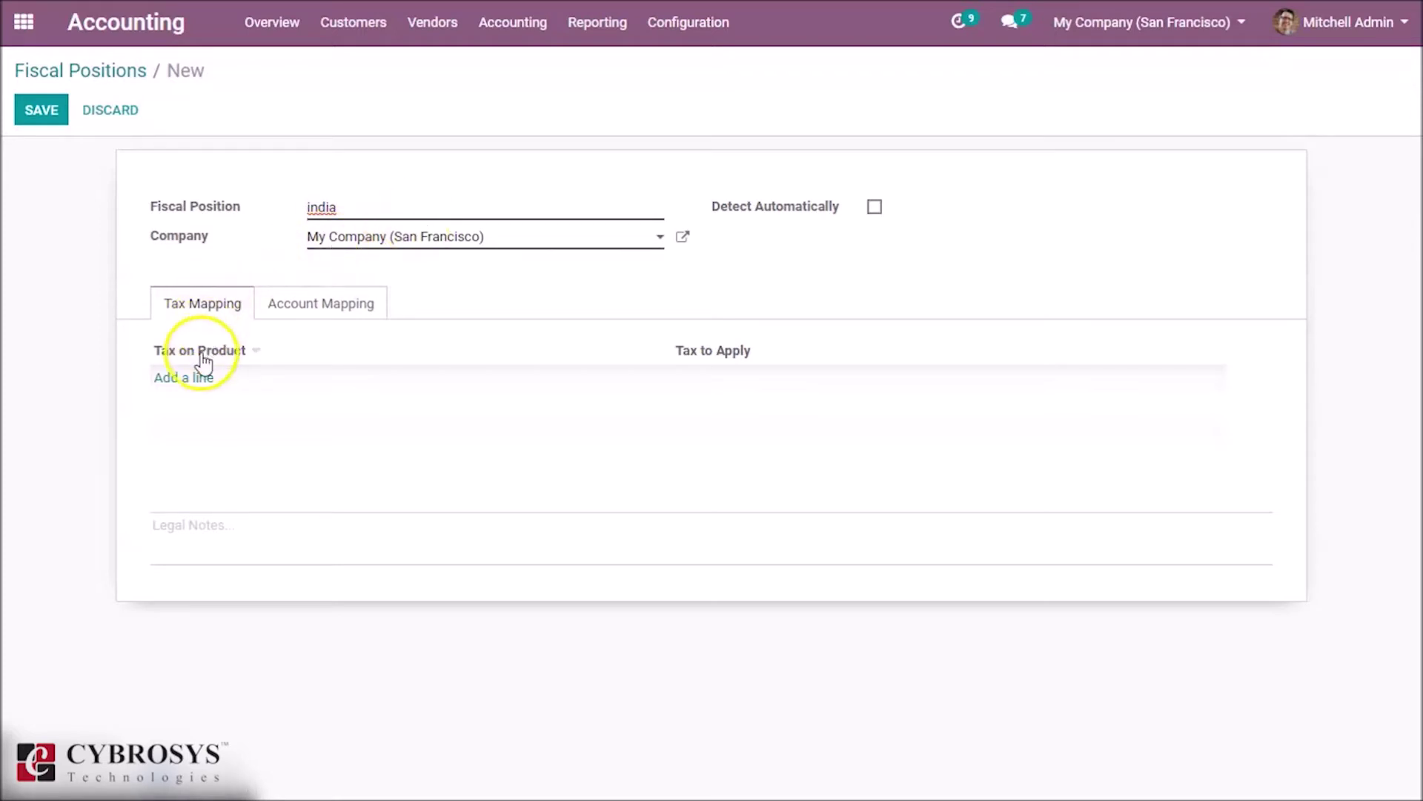
Map product tax tax10% (Sales) to tax5% (Sales) and save the fiscal position
left_click(184, 379)
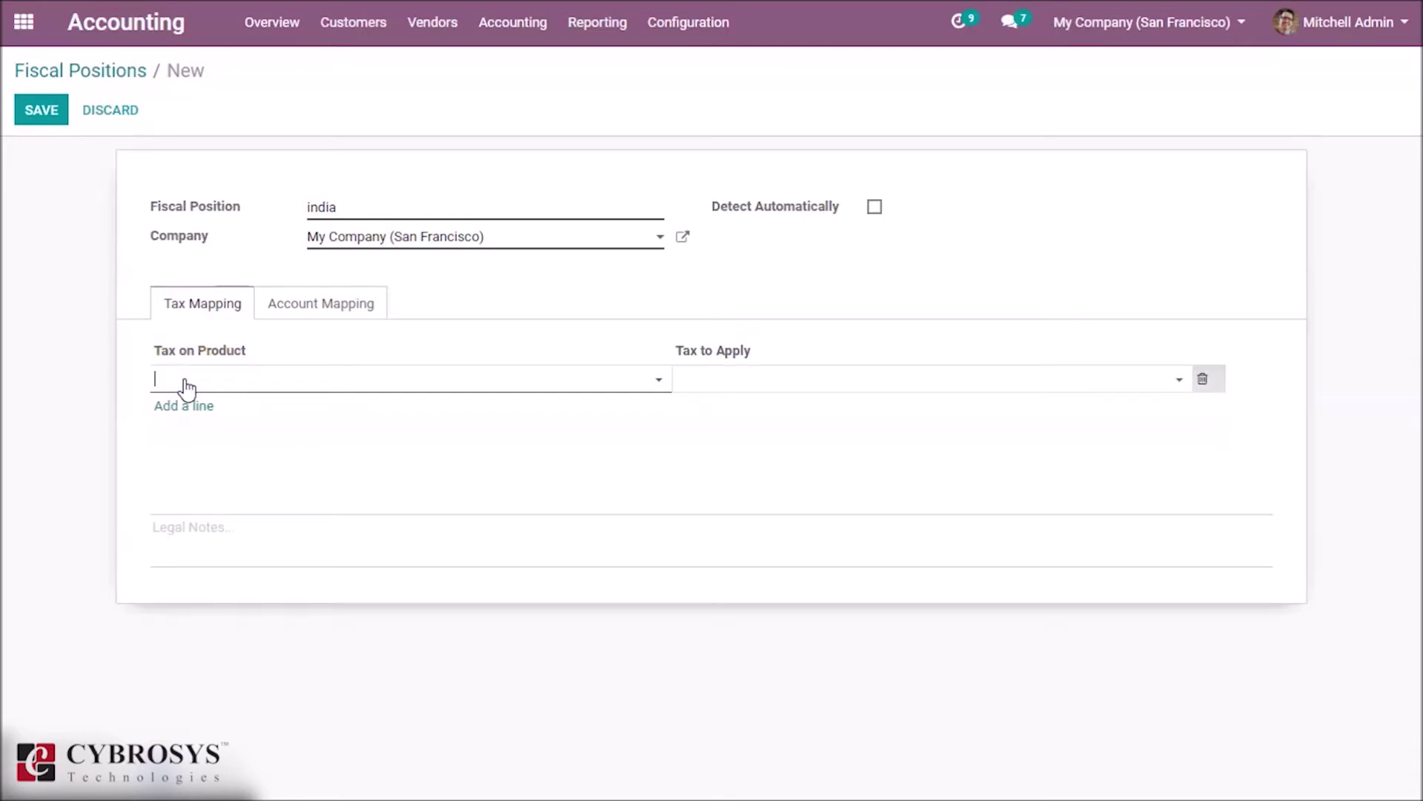
type("t")
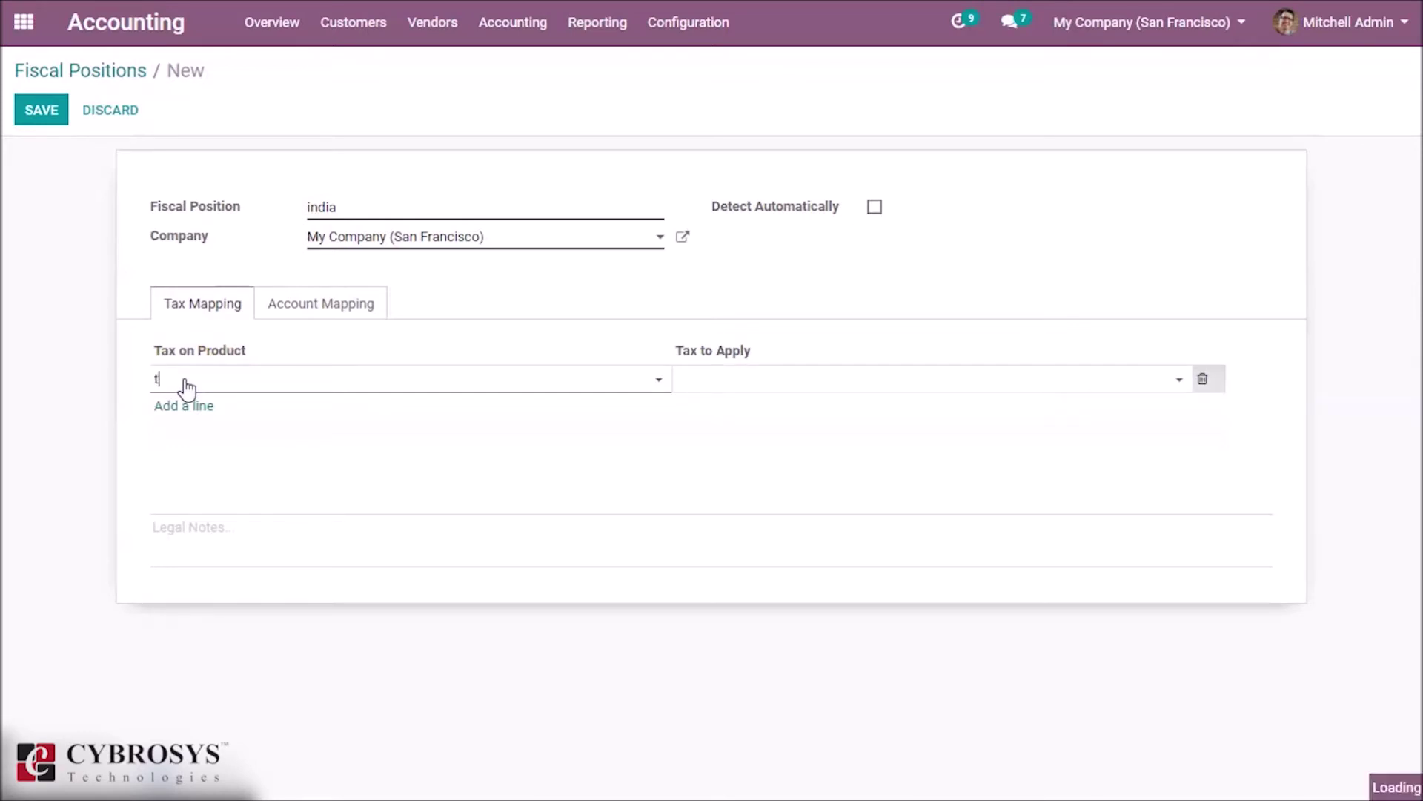
type("a")
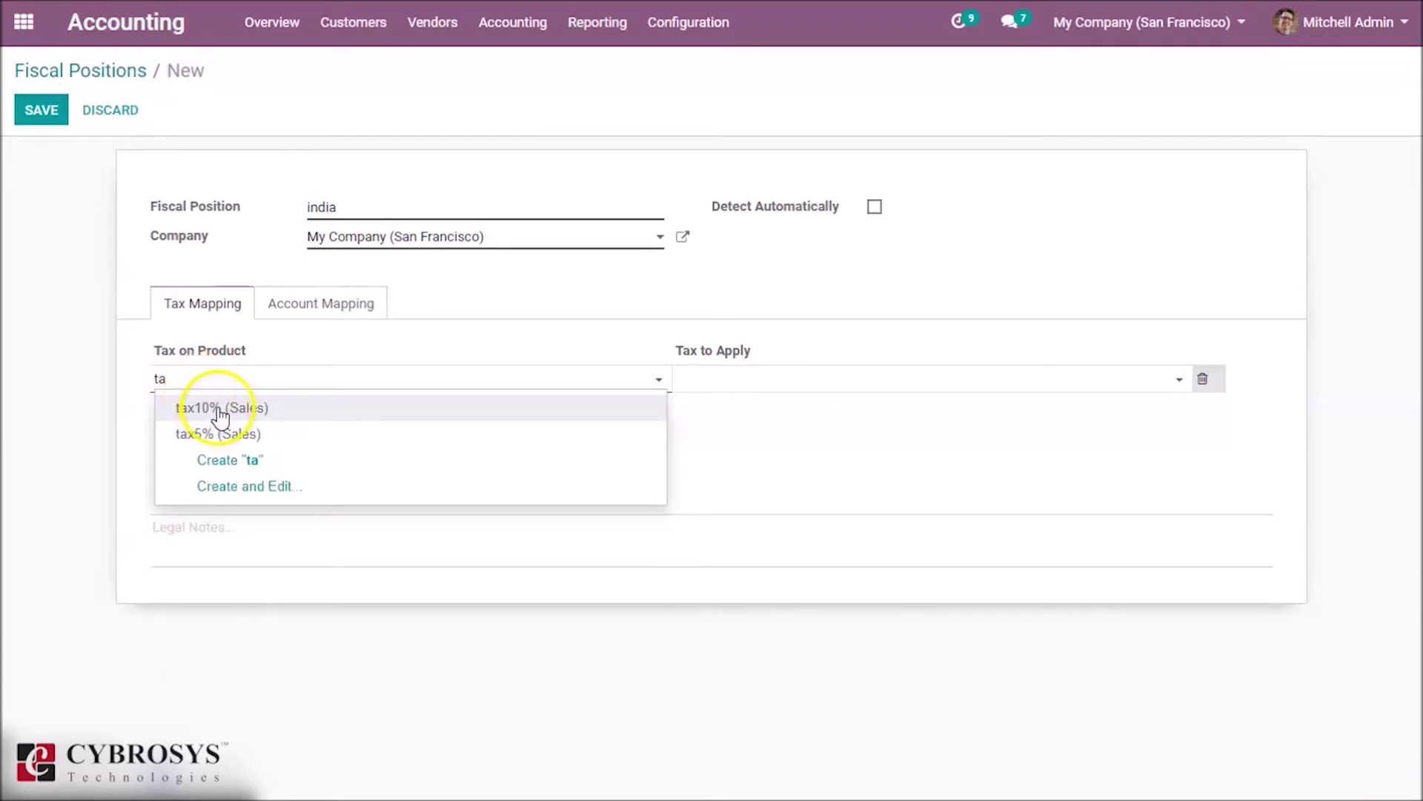
left_click(220, 409)
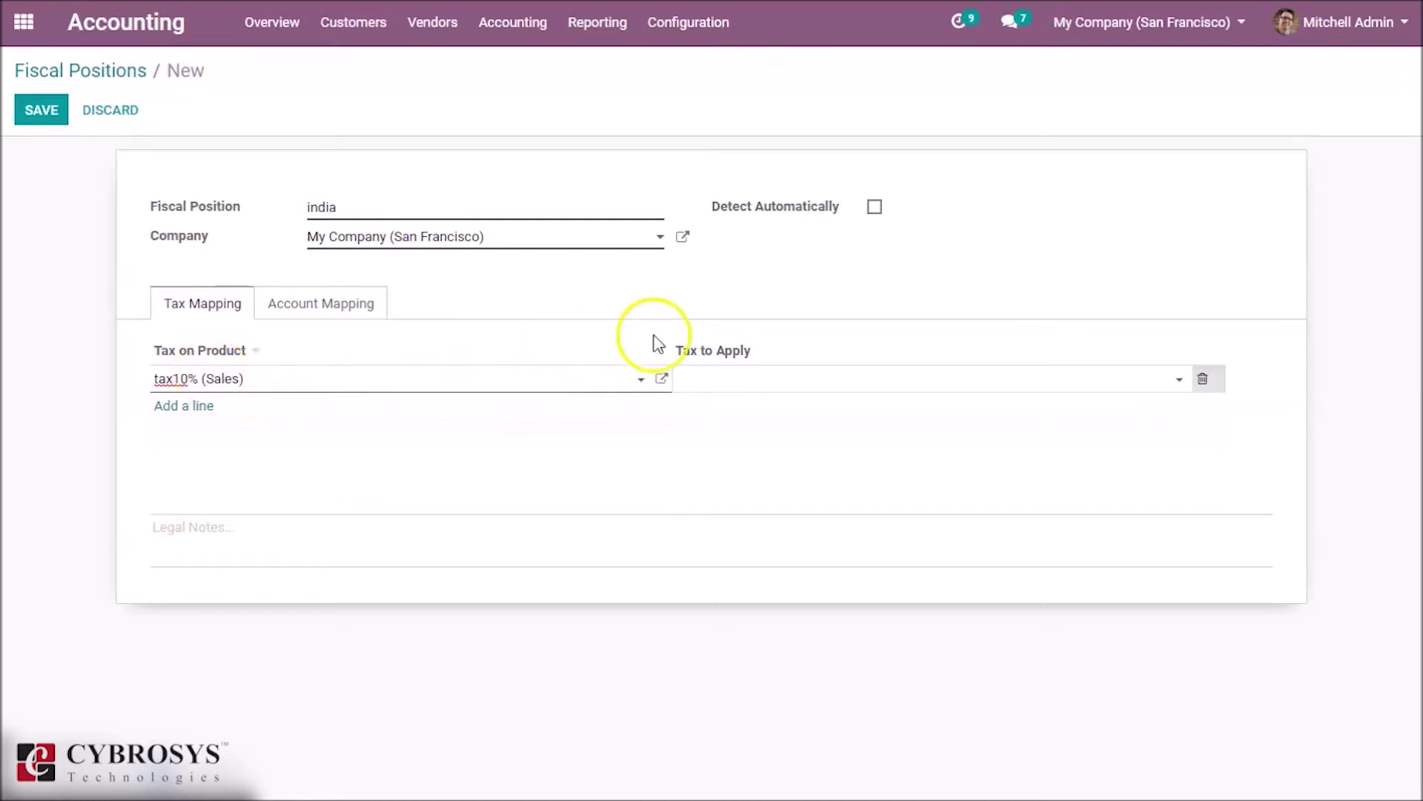
left_click(785, 385)
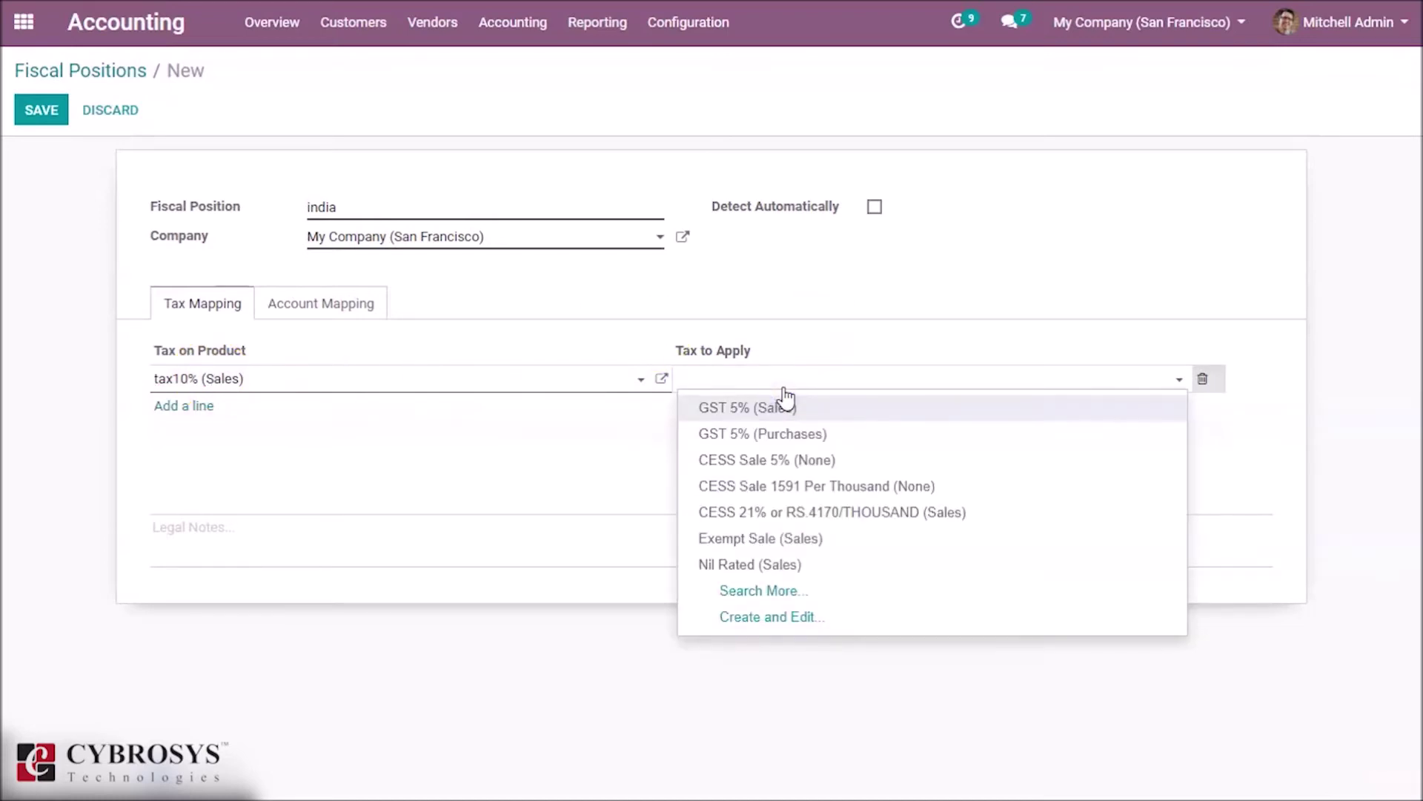
type("tax")
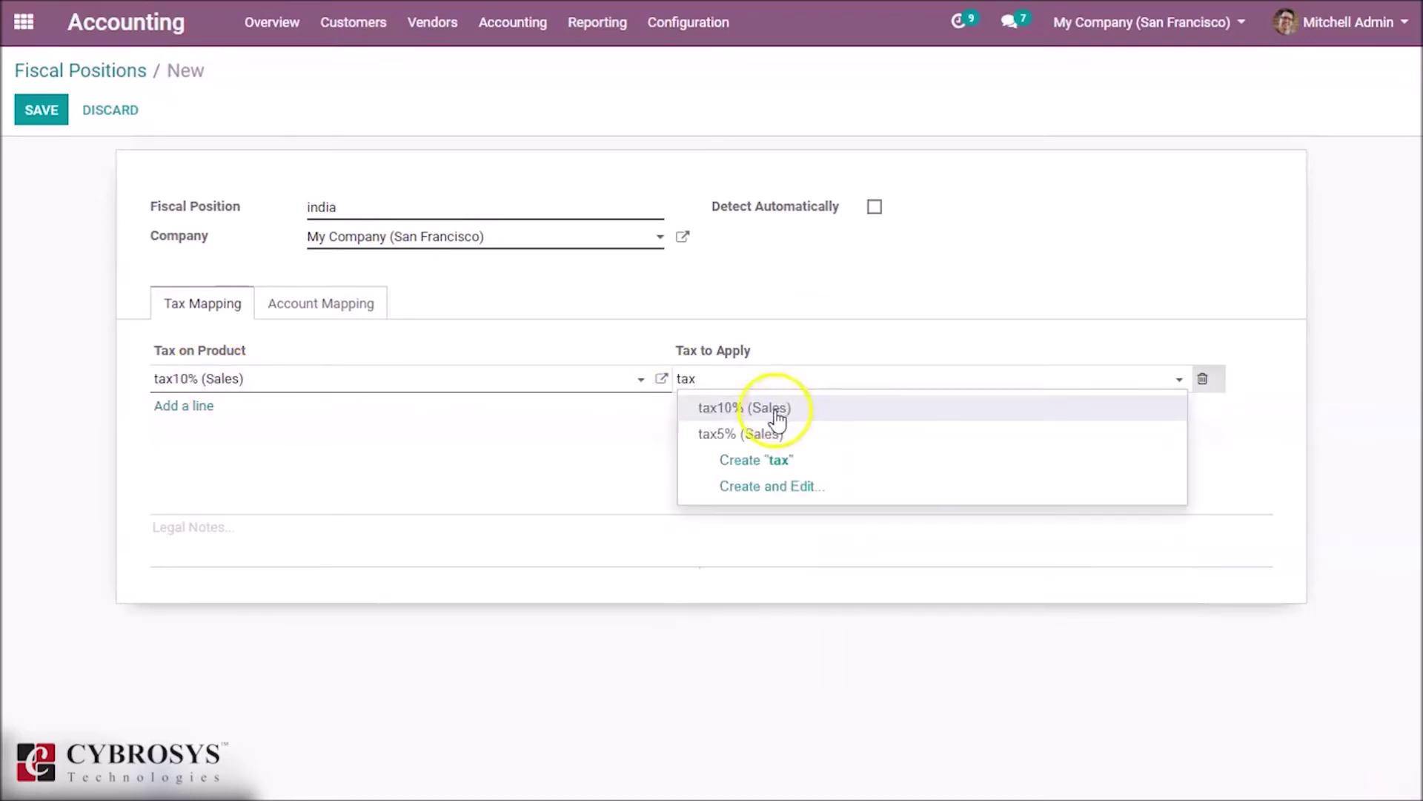
left_click(771, 434)
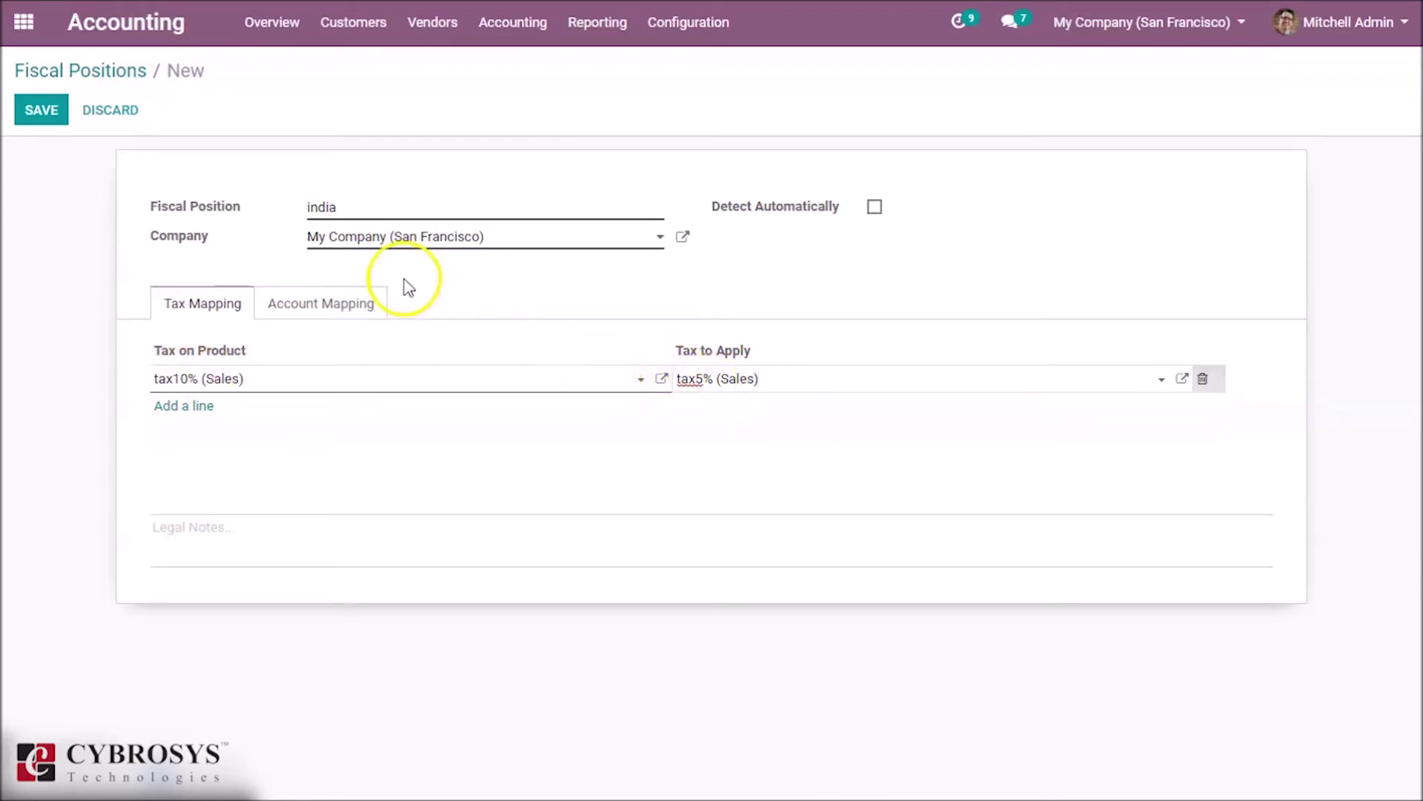
left_click(43, 109)
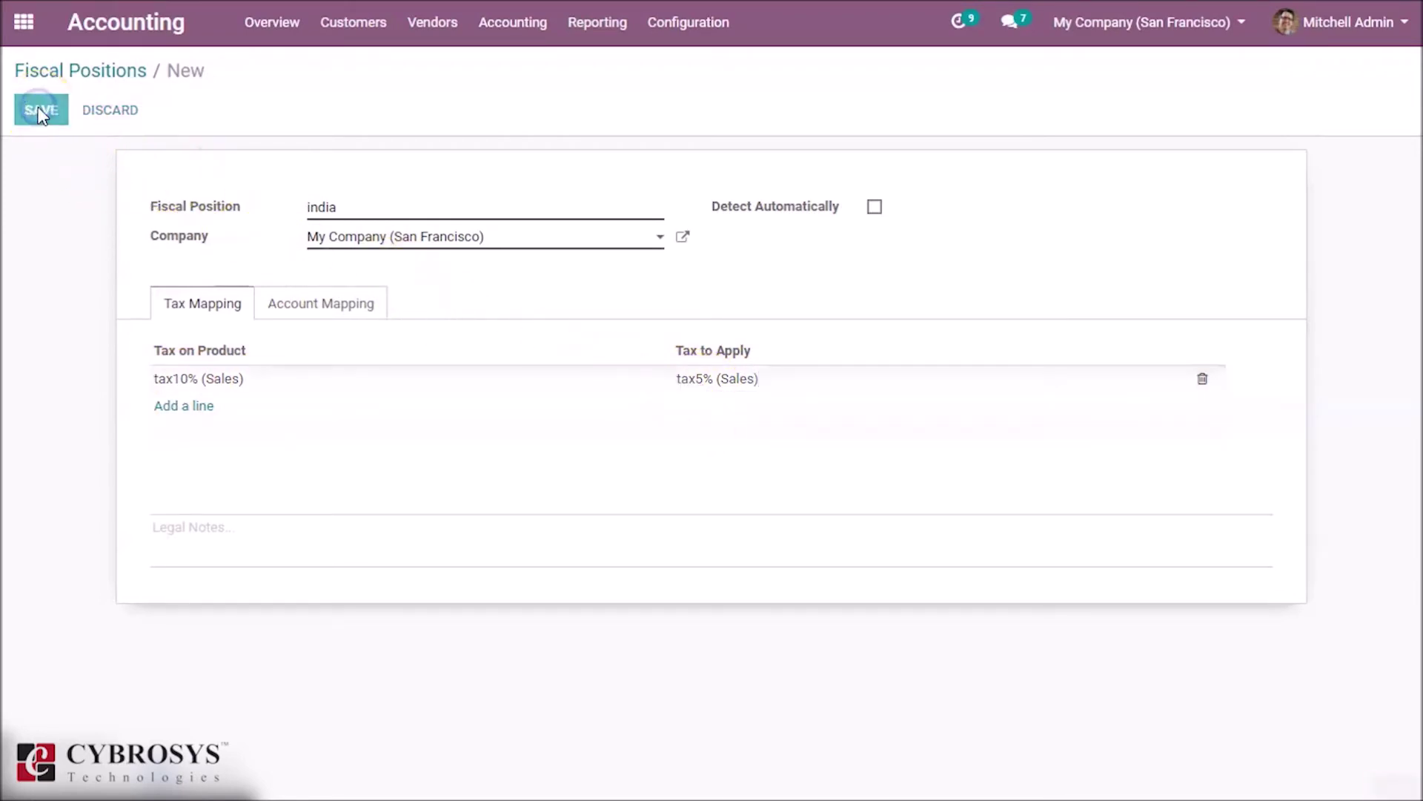
Open the Azure Interior customer record for editing
left_click(352, 26)
left_click(375, 223)
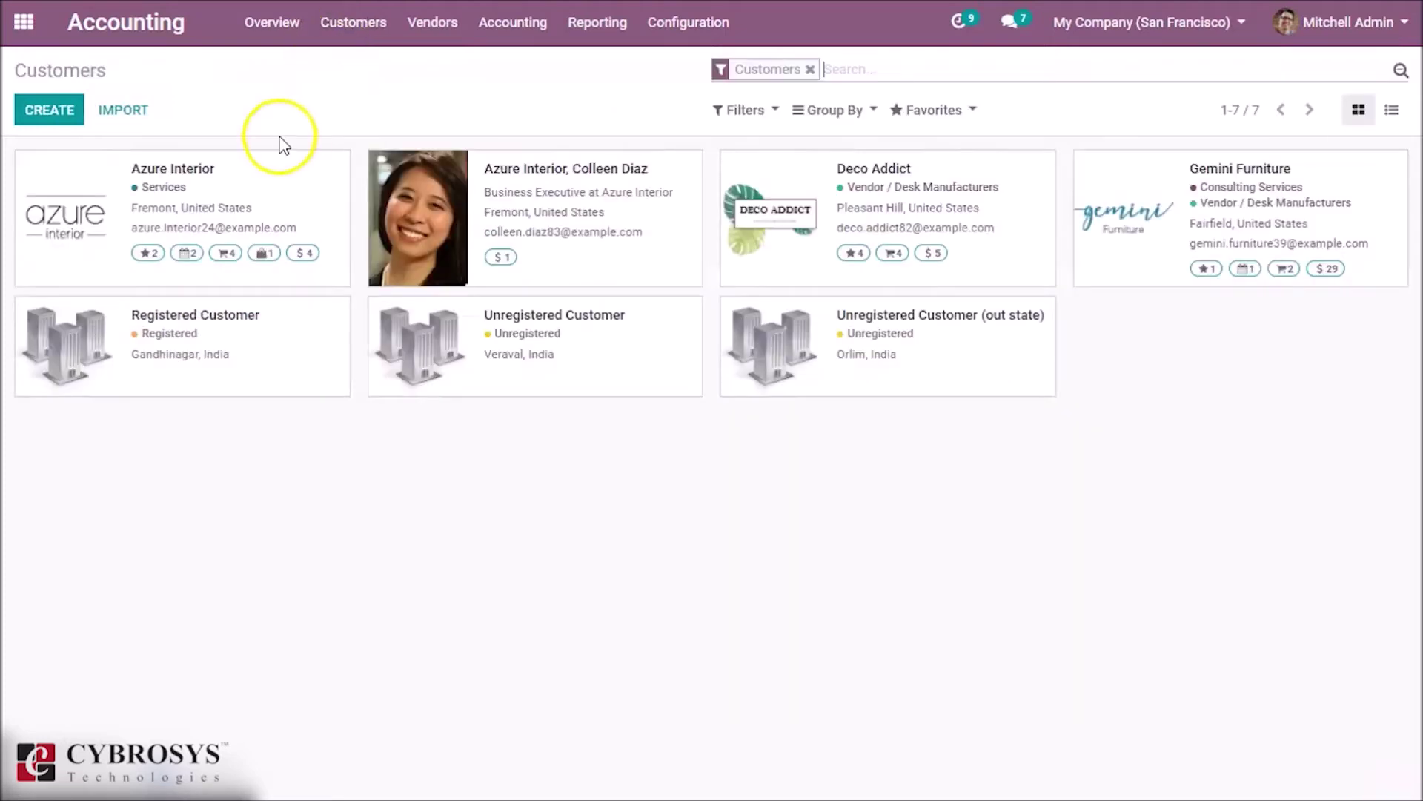
left_click(227, 185)
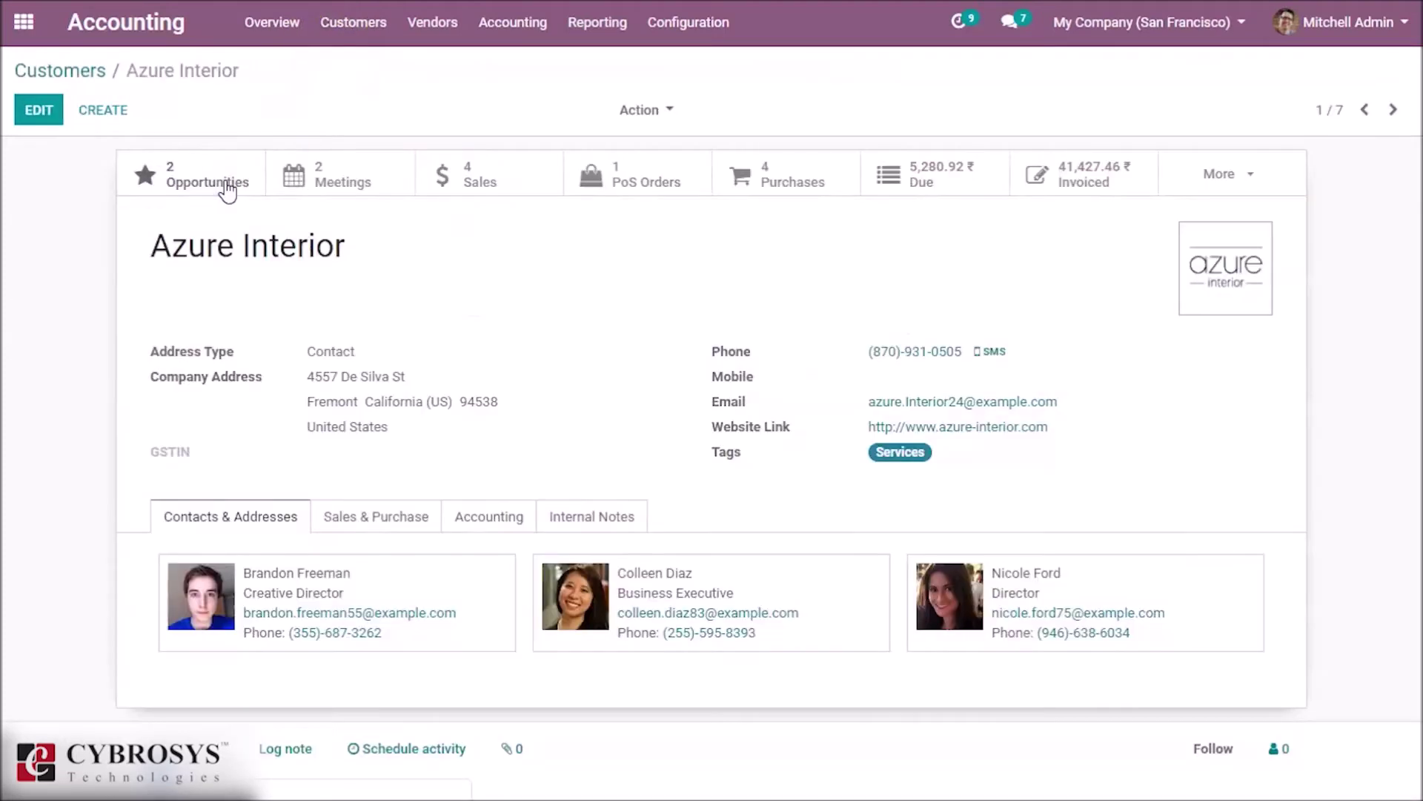
left_click(38, 110)
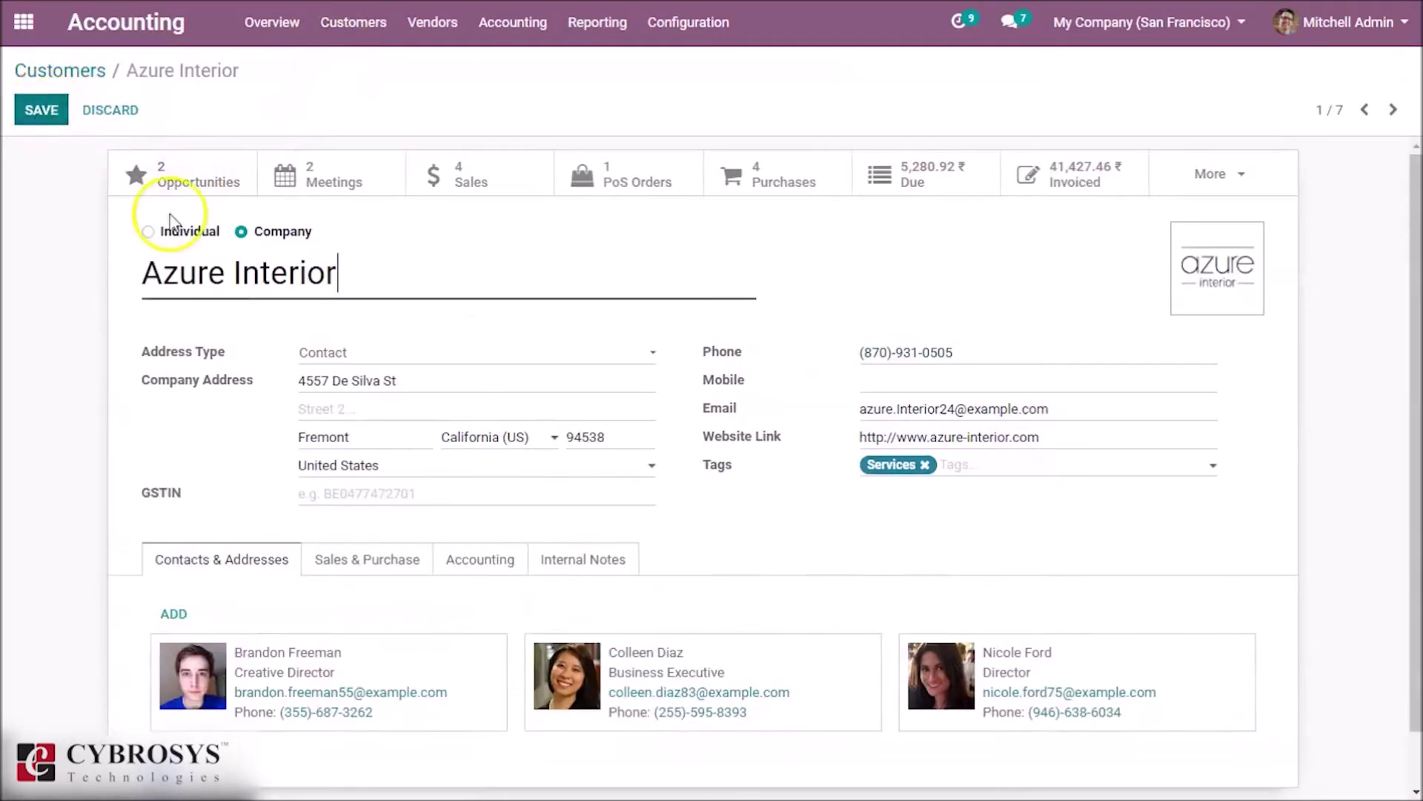
Set Azure Interior's Sales & Purchase fiscal position to india and save
left_click(403, 562)
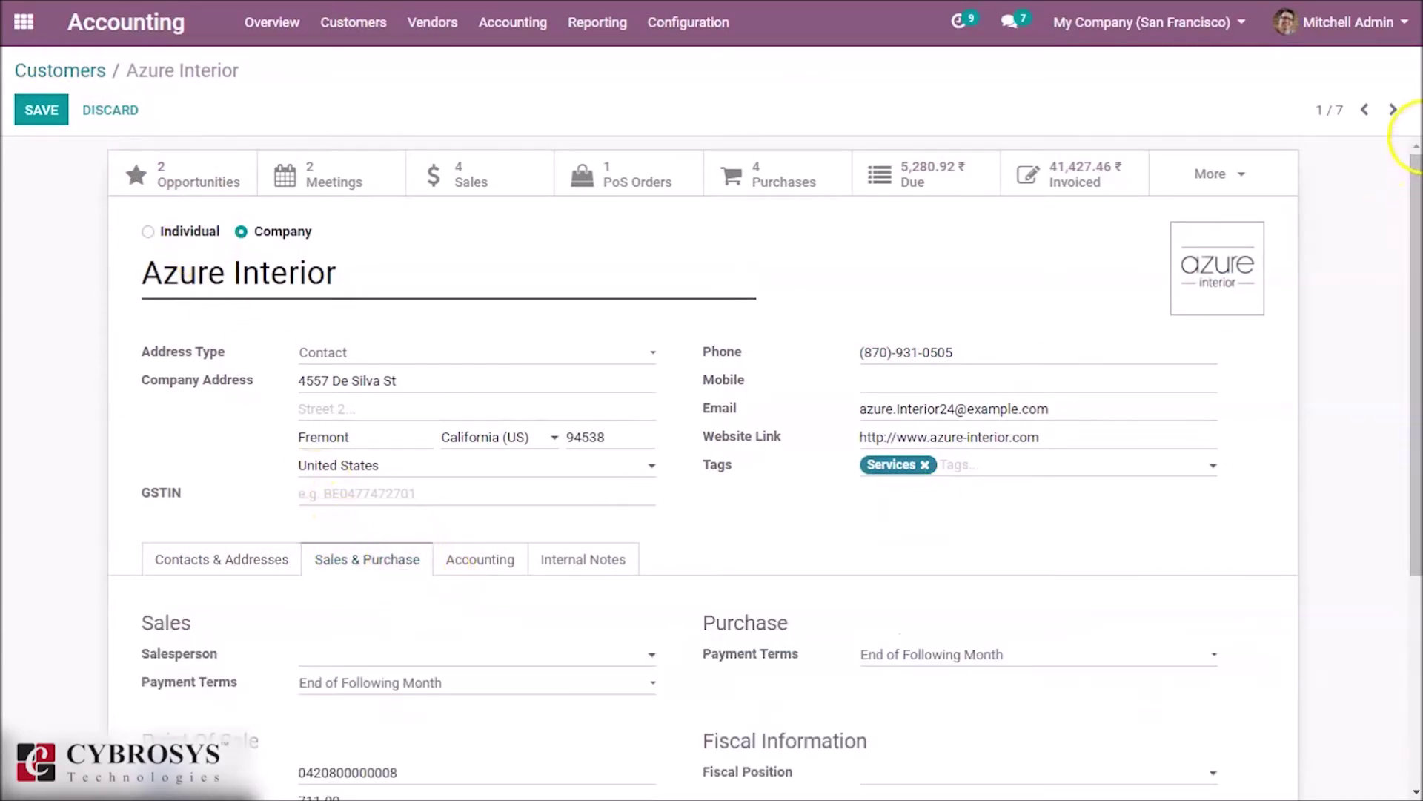
left_click_drag(1415, 196, 1418, 332)
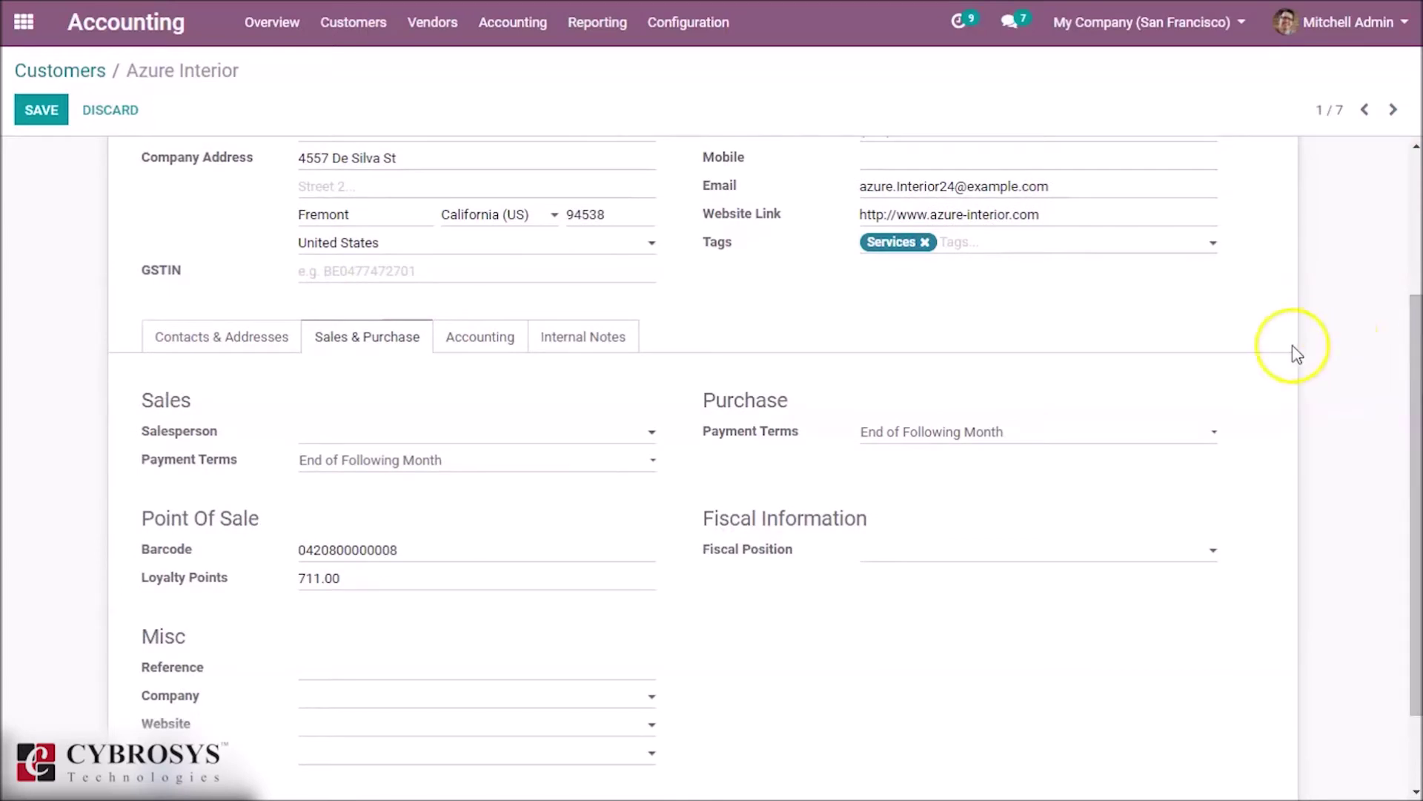
left_click(1039, 561)
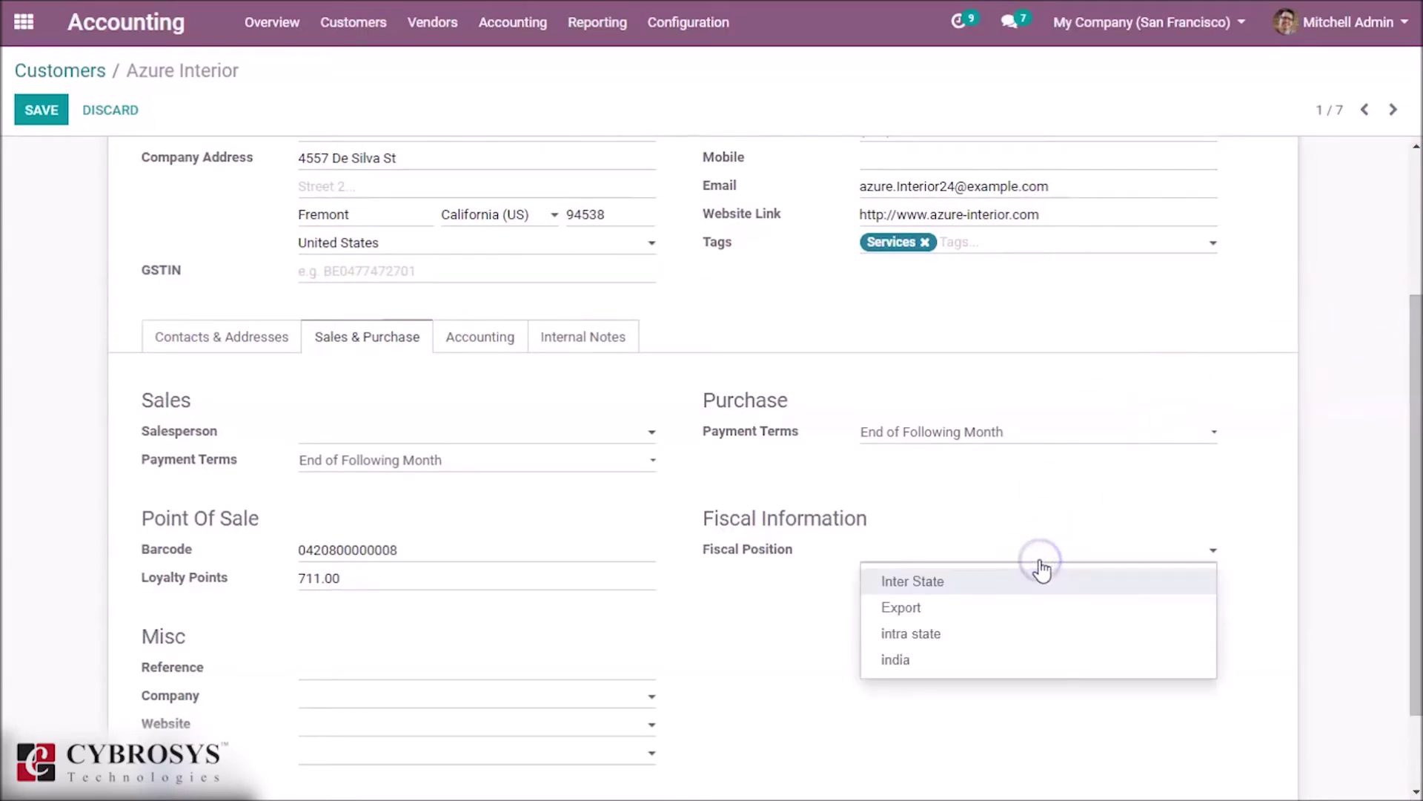
left_click(995, 662)
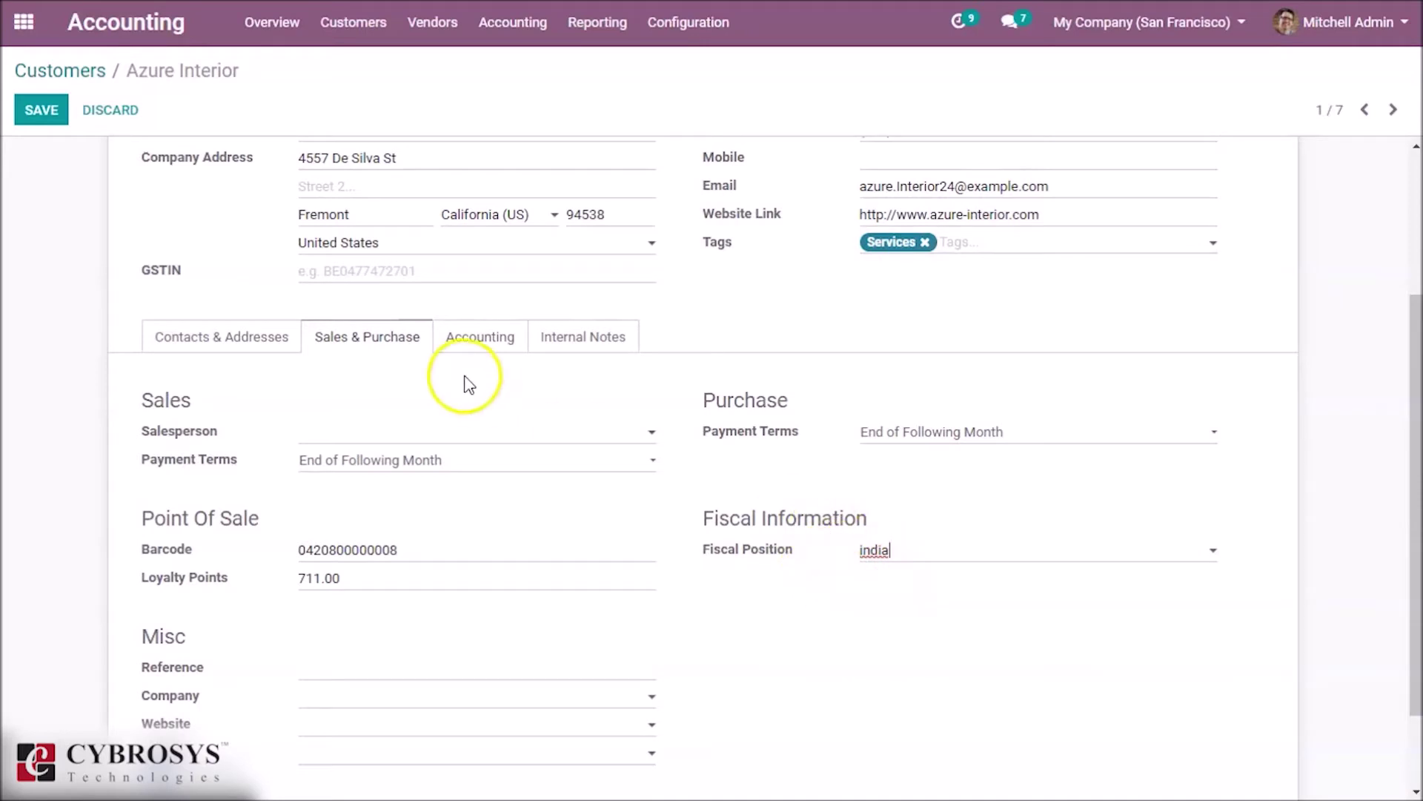
left_click(41, 111)
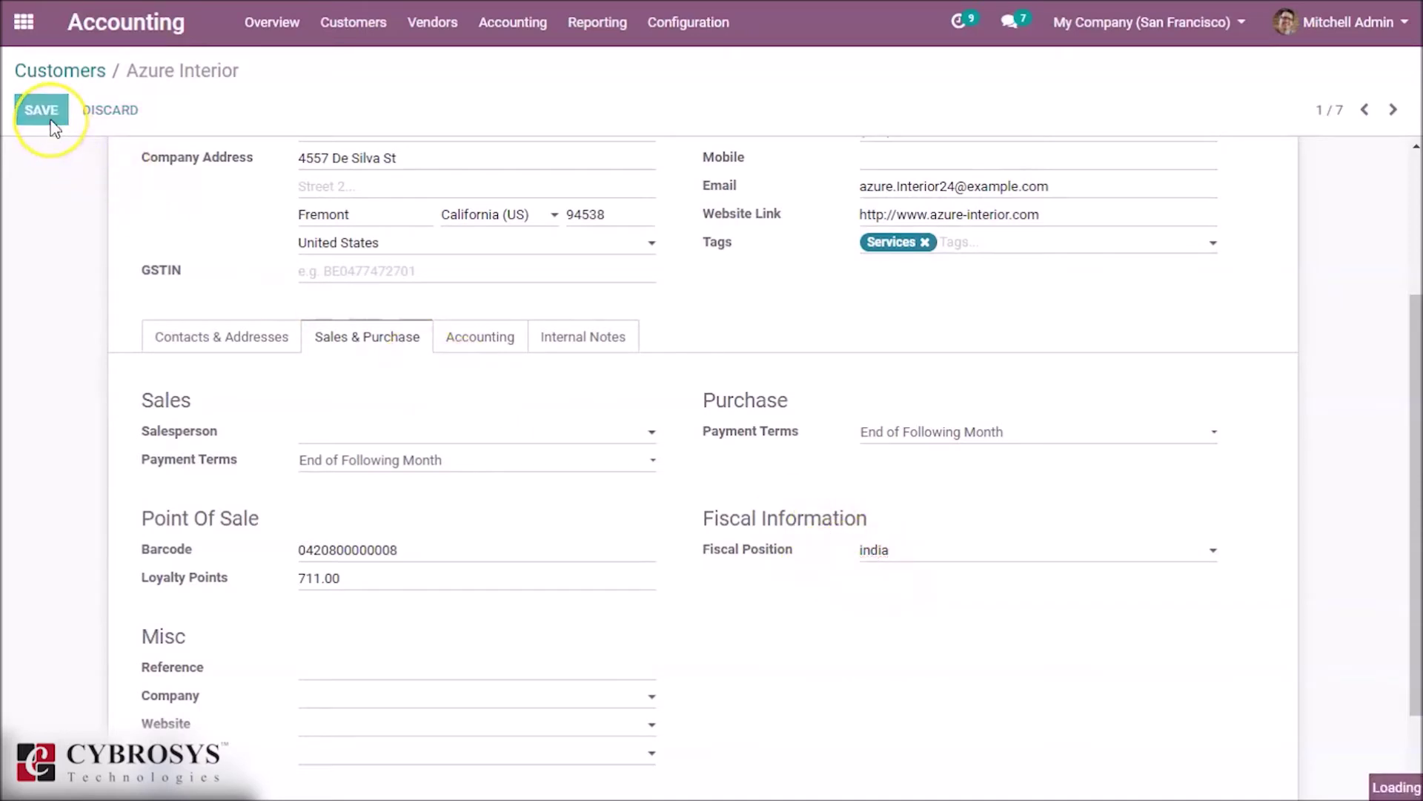
left_click(341, 30)
Set Acoustic Bloc Screens' customer tax to tax10%, save, and return to the apps home screen
left_click(360, 198)
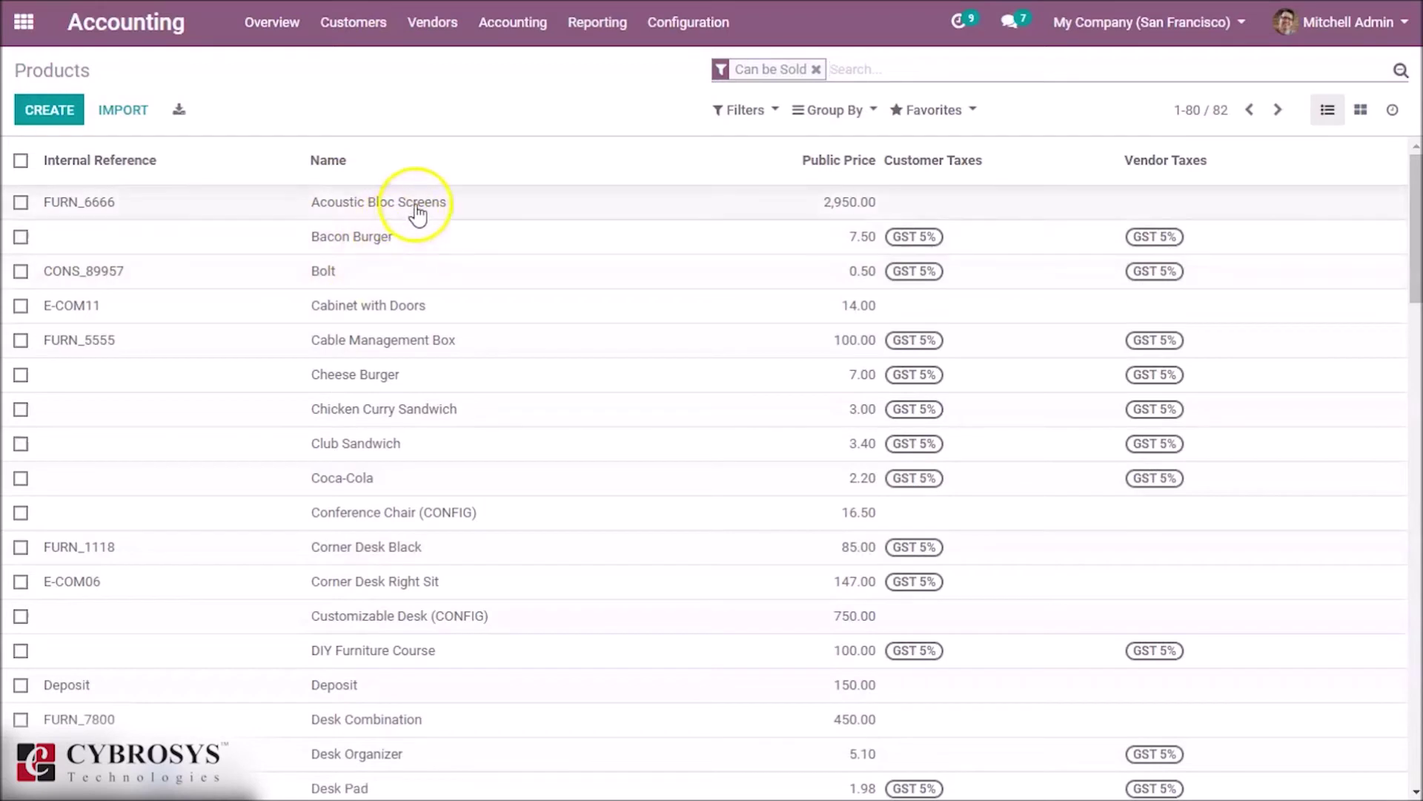
left_click(416, 209)
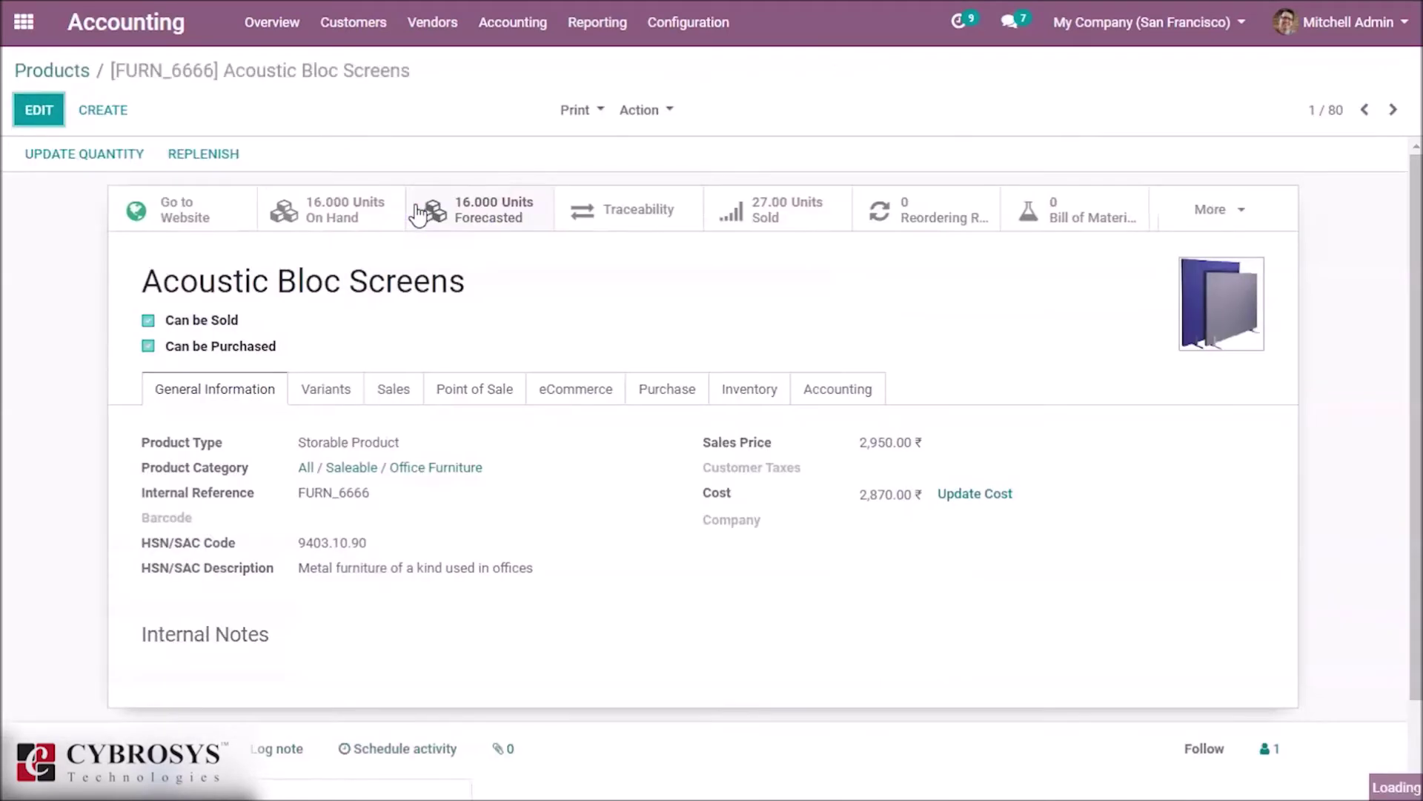
left_click(41, 113)
left_click(1004, 507)
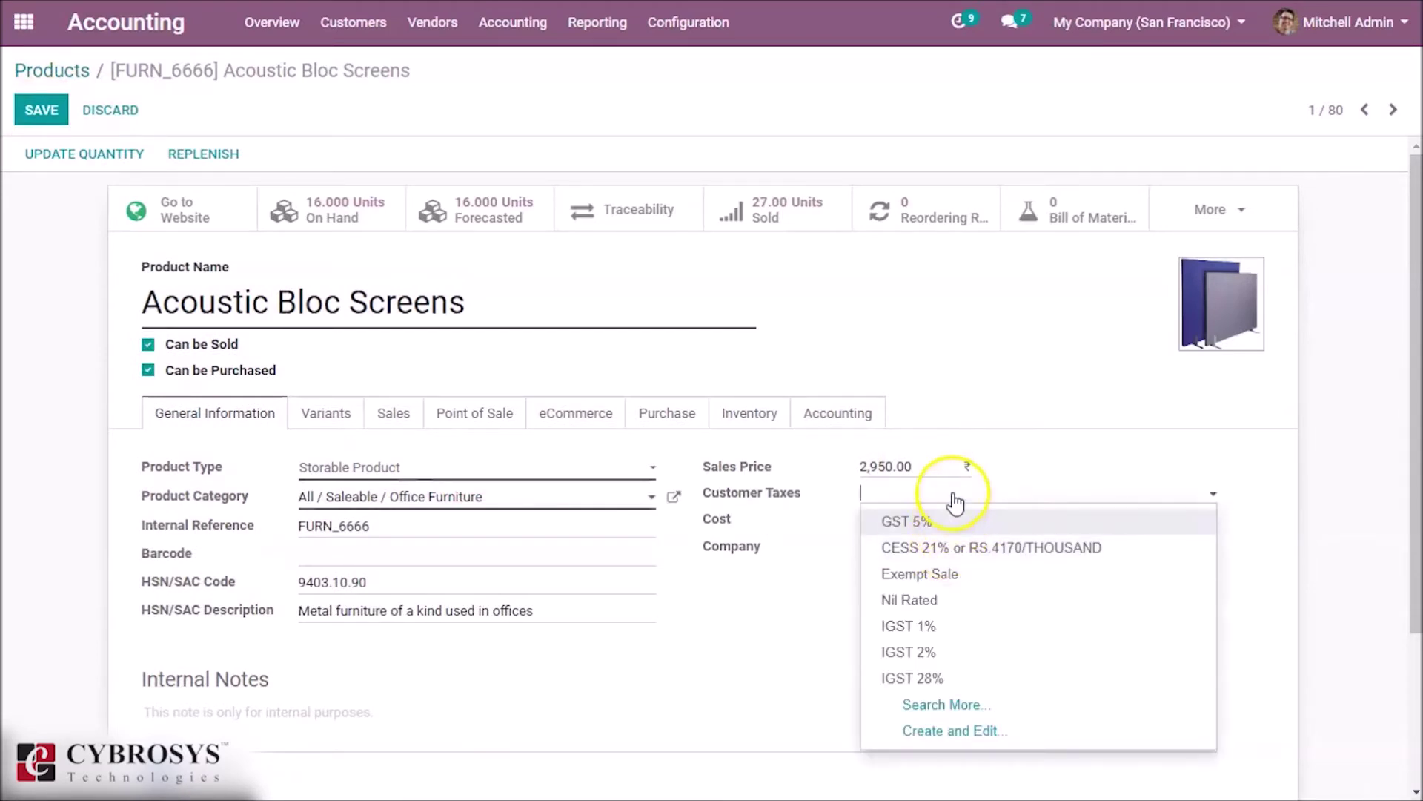
type("tax")
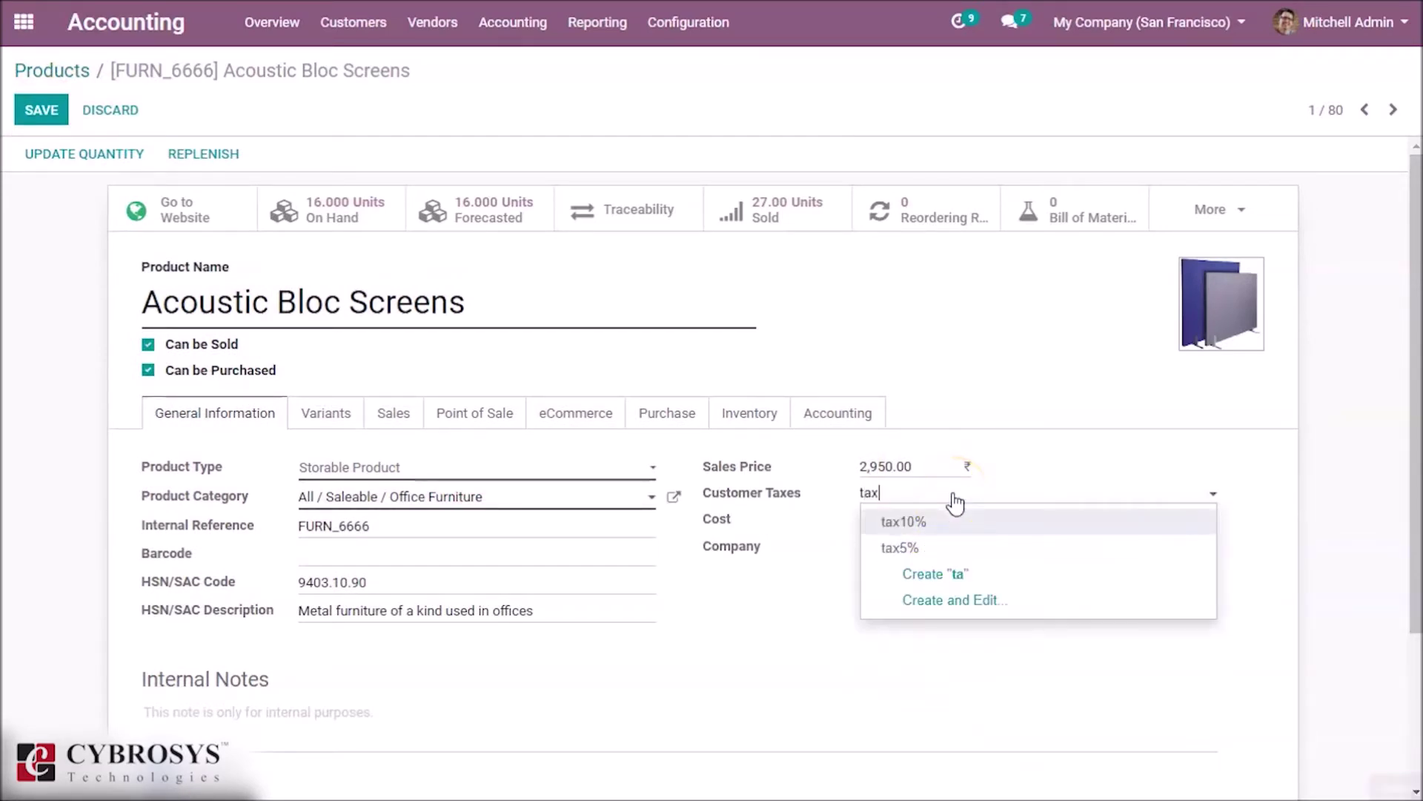
left_click(948, 523)
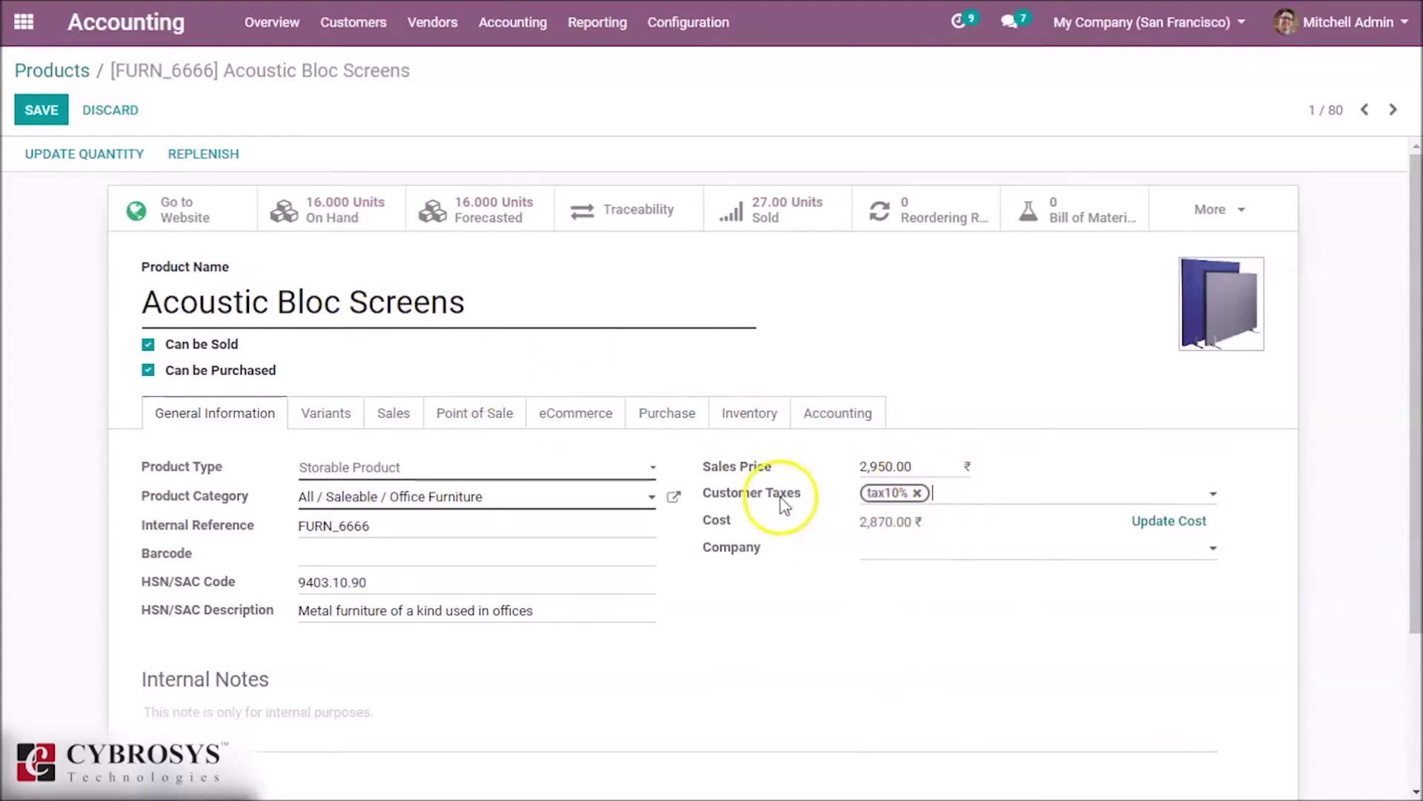
left_click(34, 110)
left_click(36, 112)
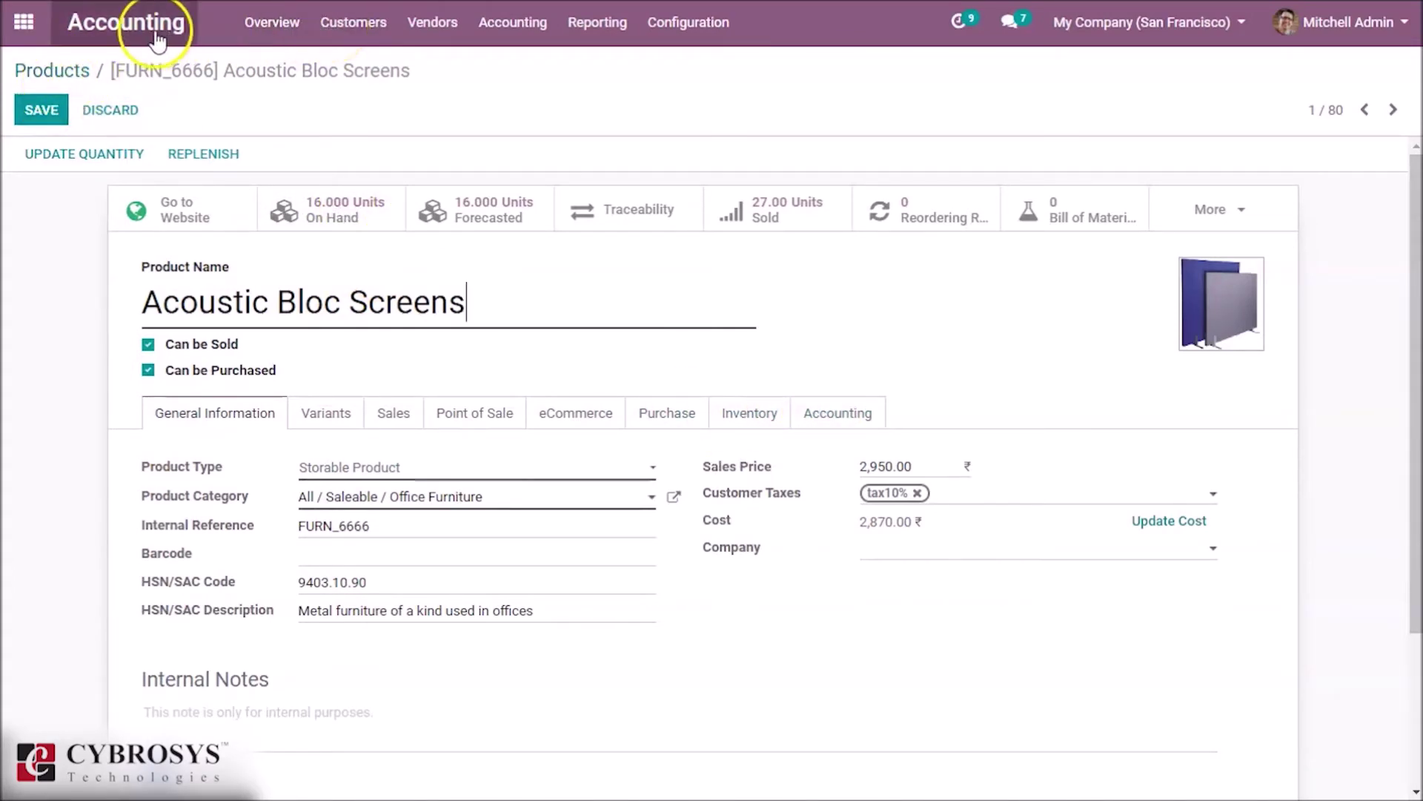
left_click(23, 22)
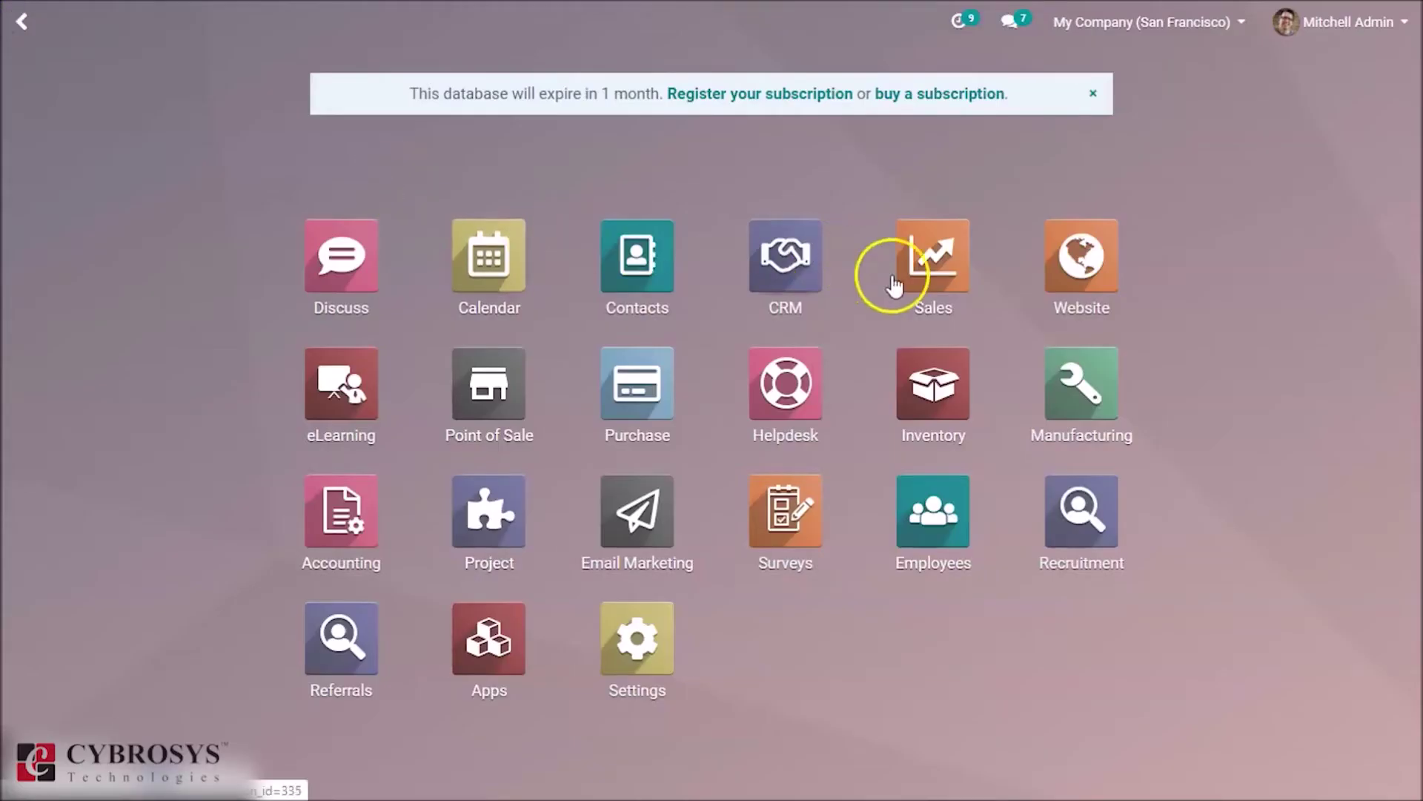
Create a Sales quotation for Azure Interior with an Acoustic Bloc Screens order line
left_click(923, 293)
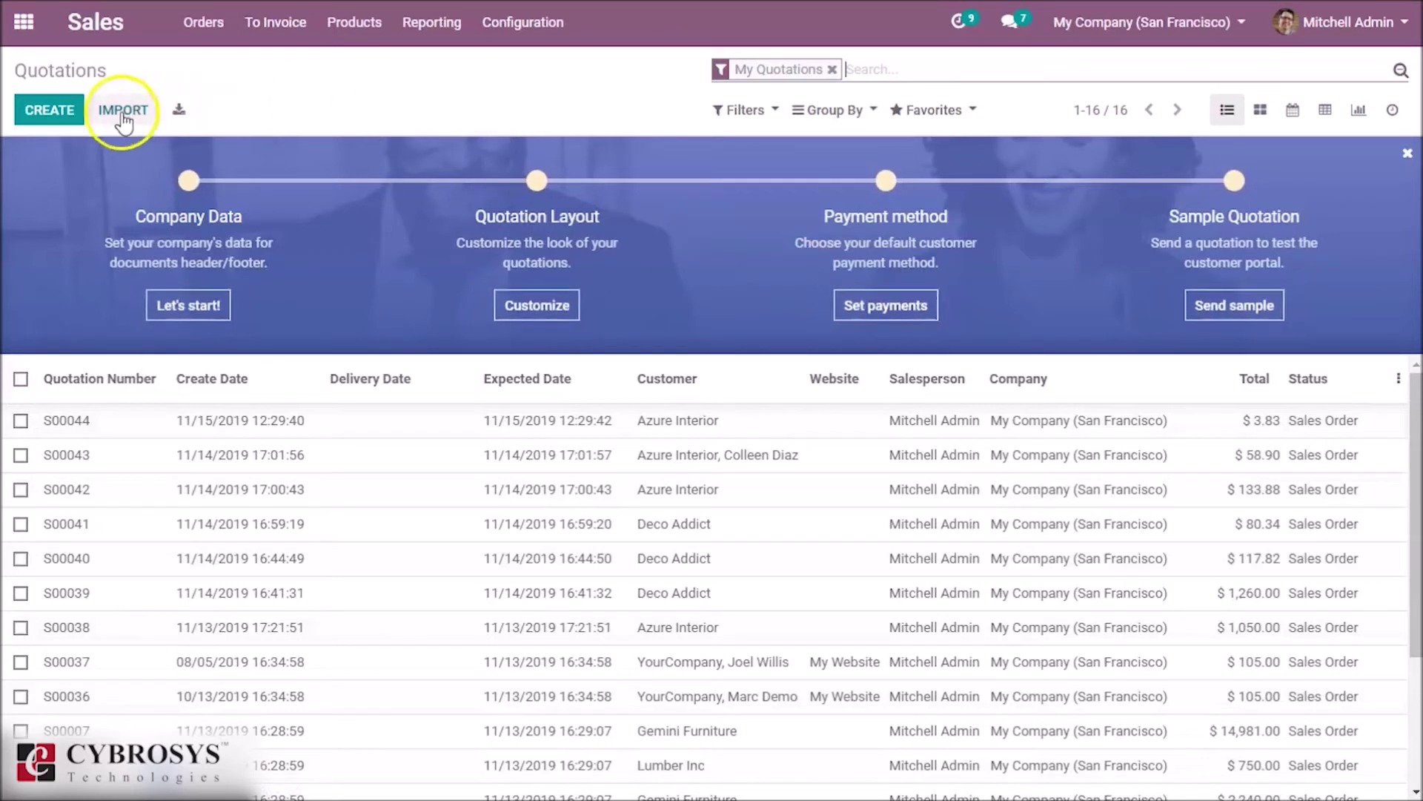
left_click(71, 116)
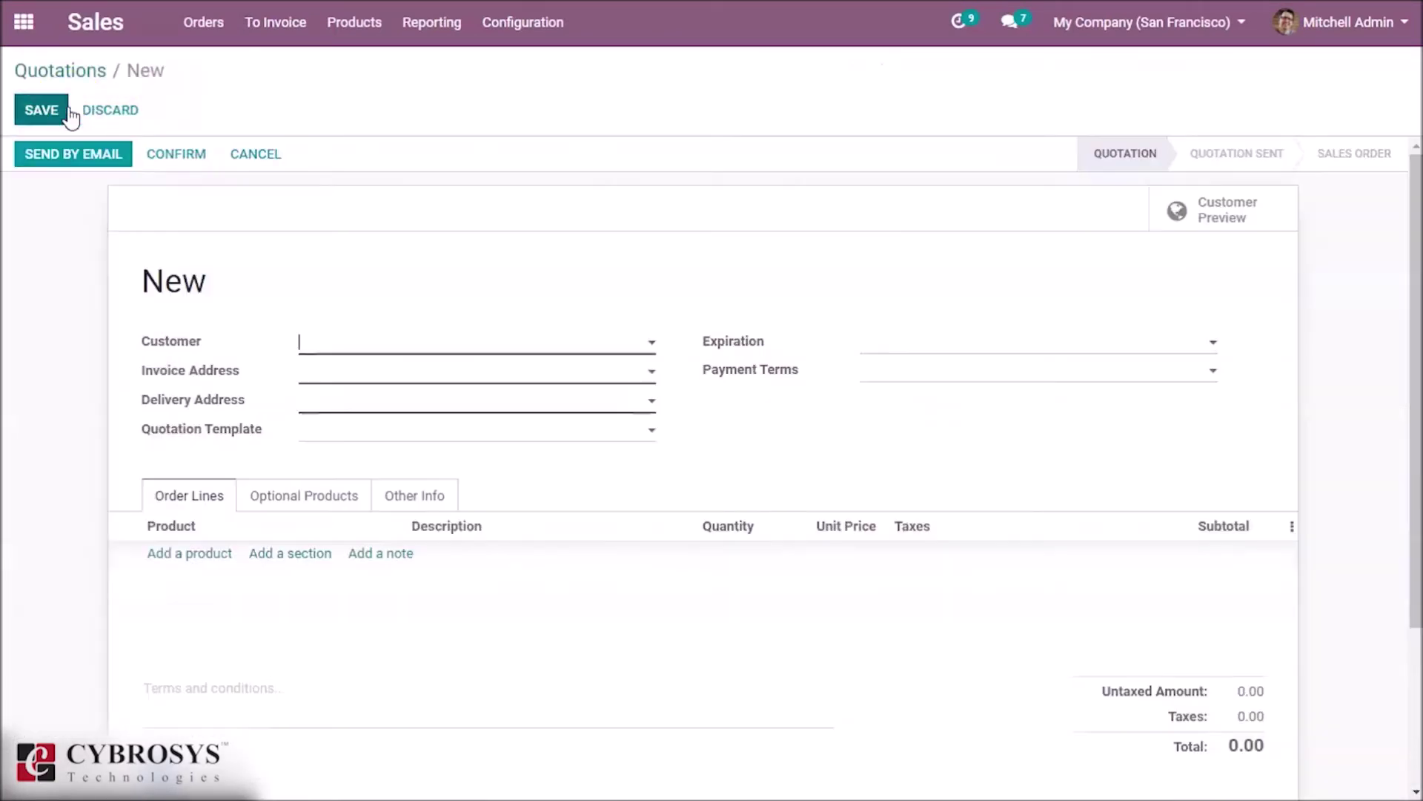
left_click(405, 341)
type("az")
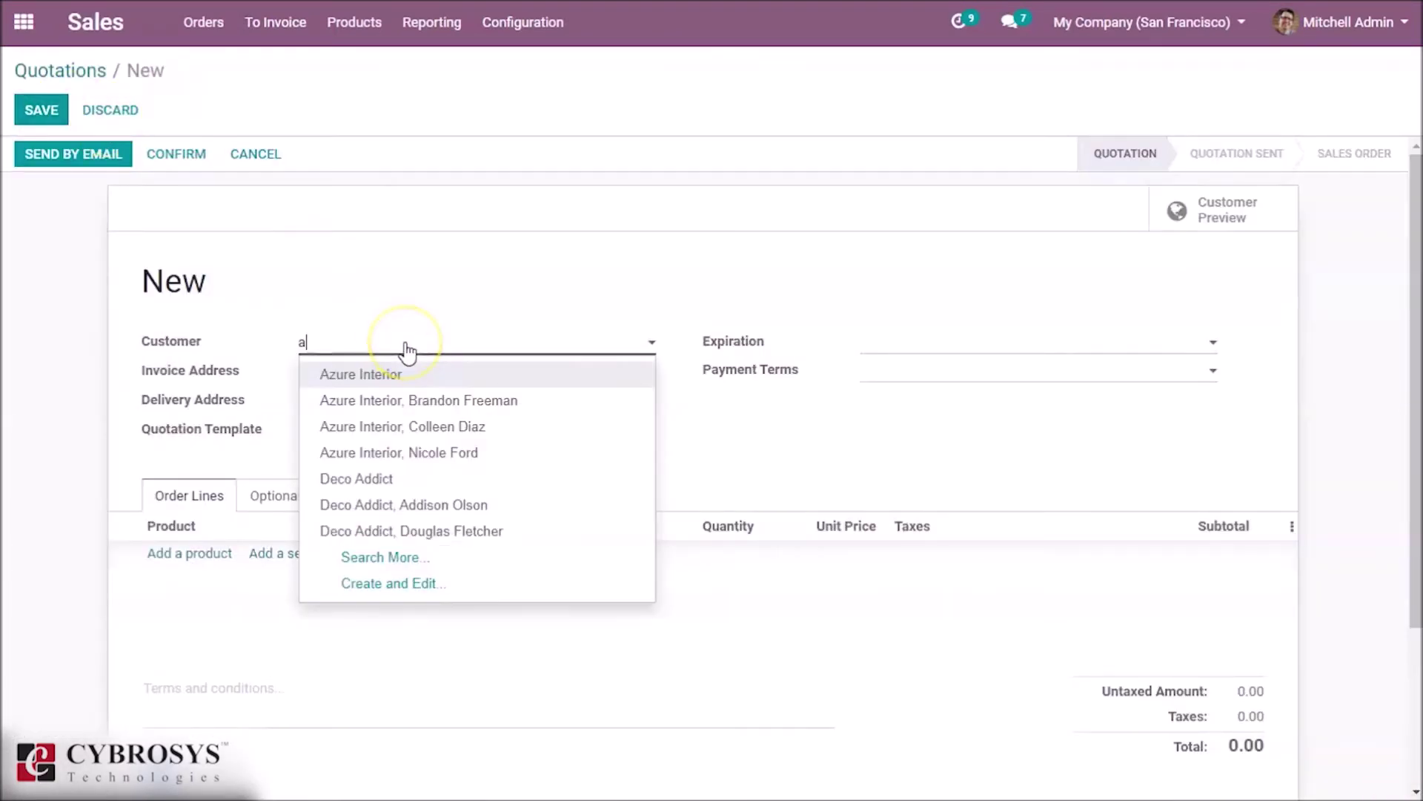
left_click(407, 373)
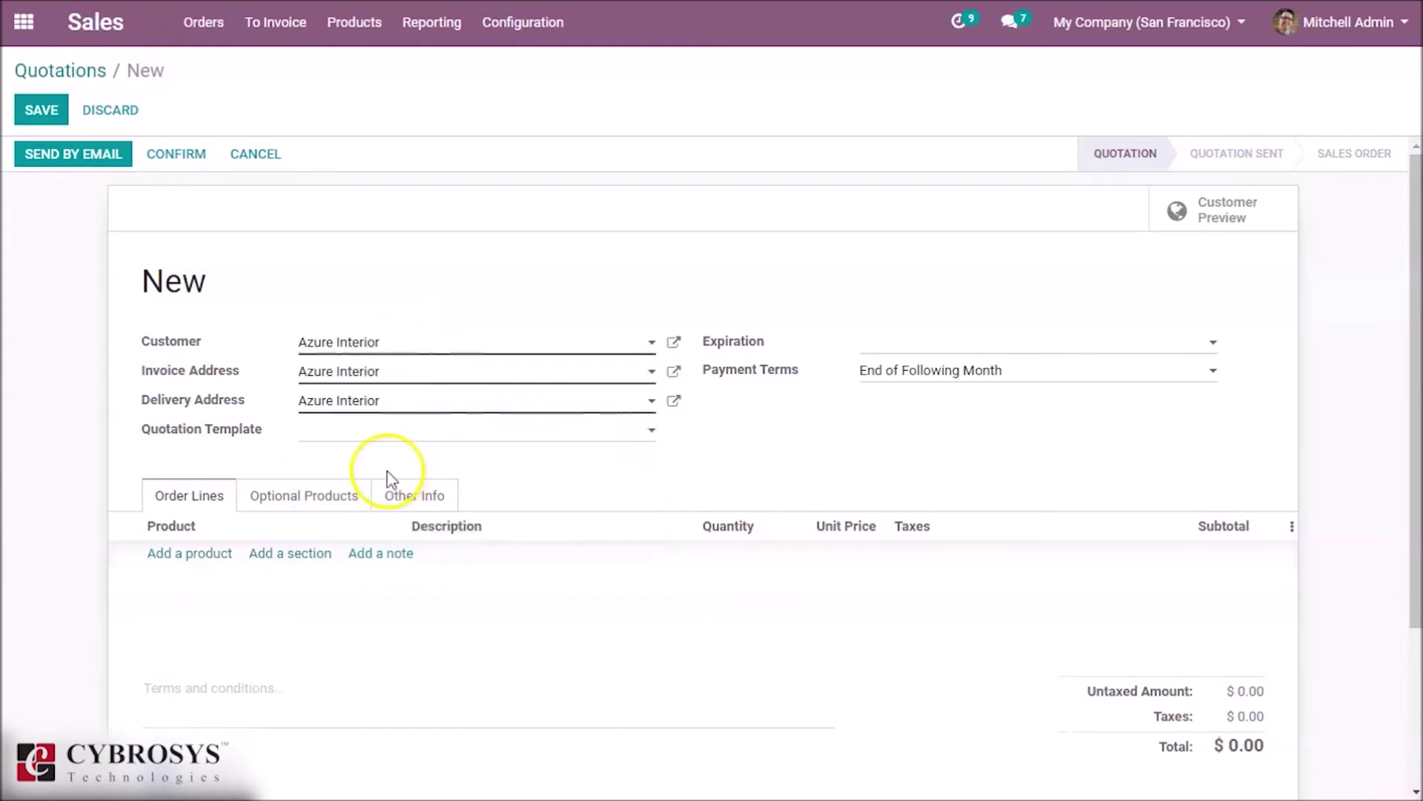
left_click(198, 554)
type("ac")
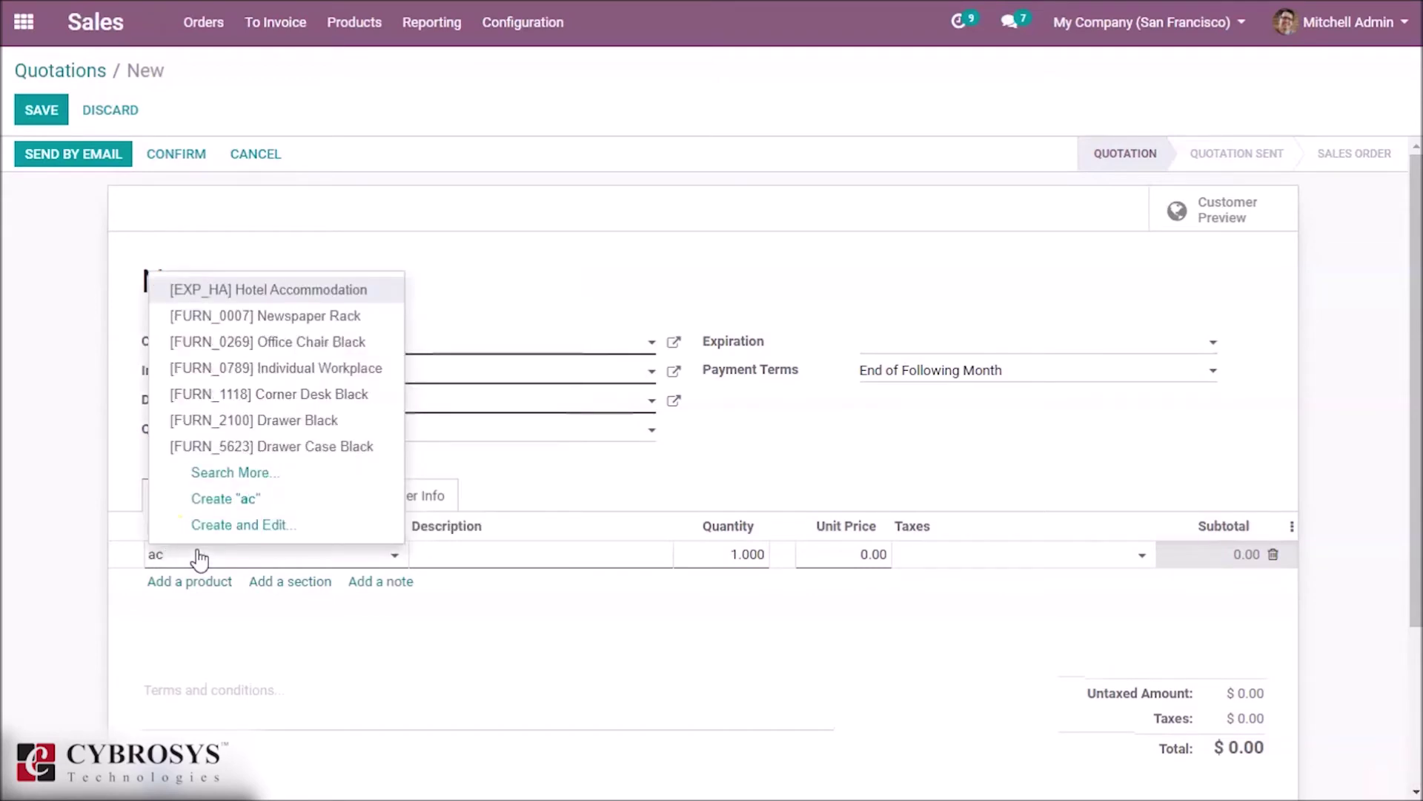
type("o")
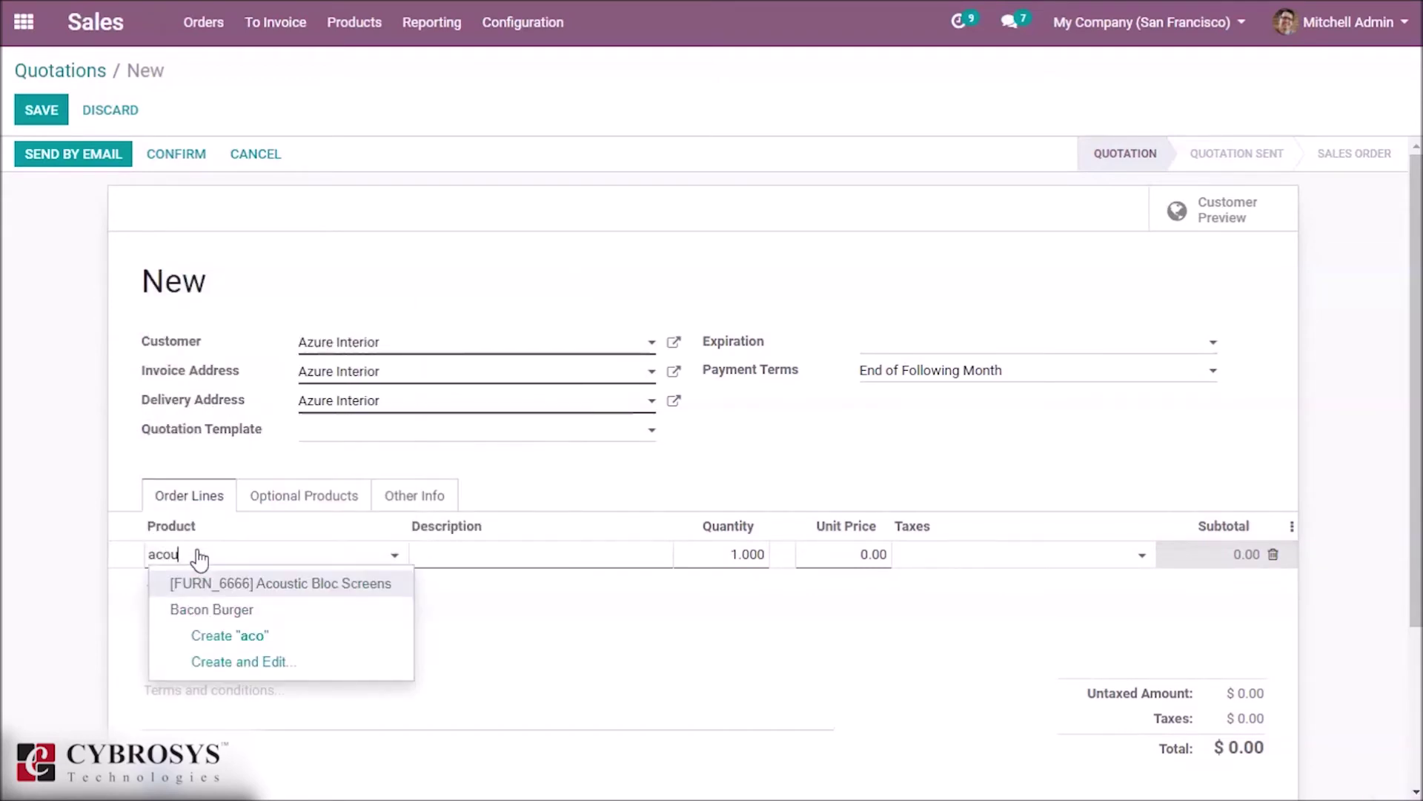
type("u")
left_click(250, 572)
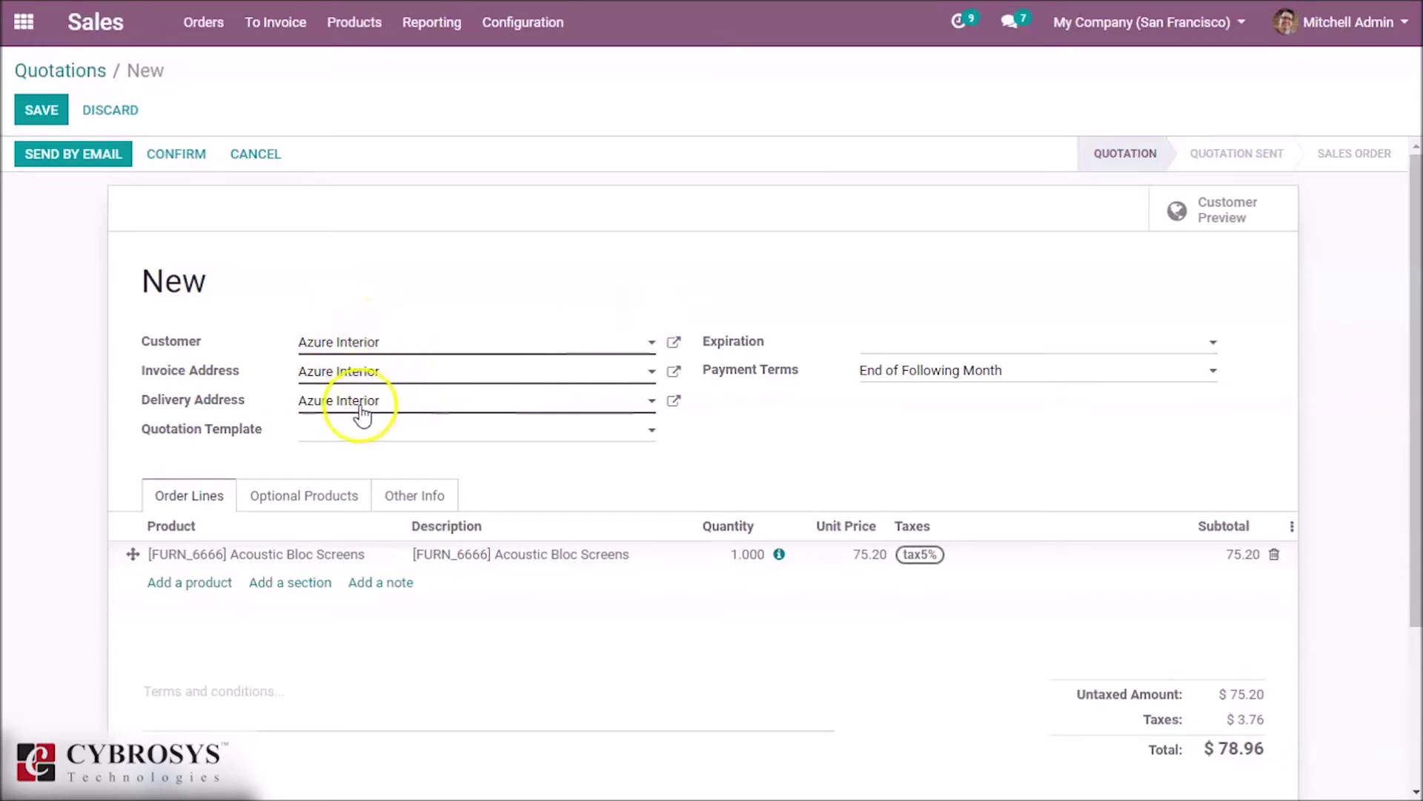
Verify the india fiscal position under Other Info and save quotation S00045
left_click(404, 498)
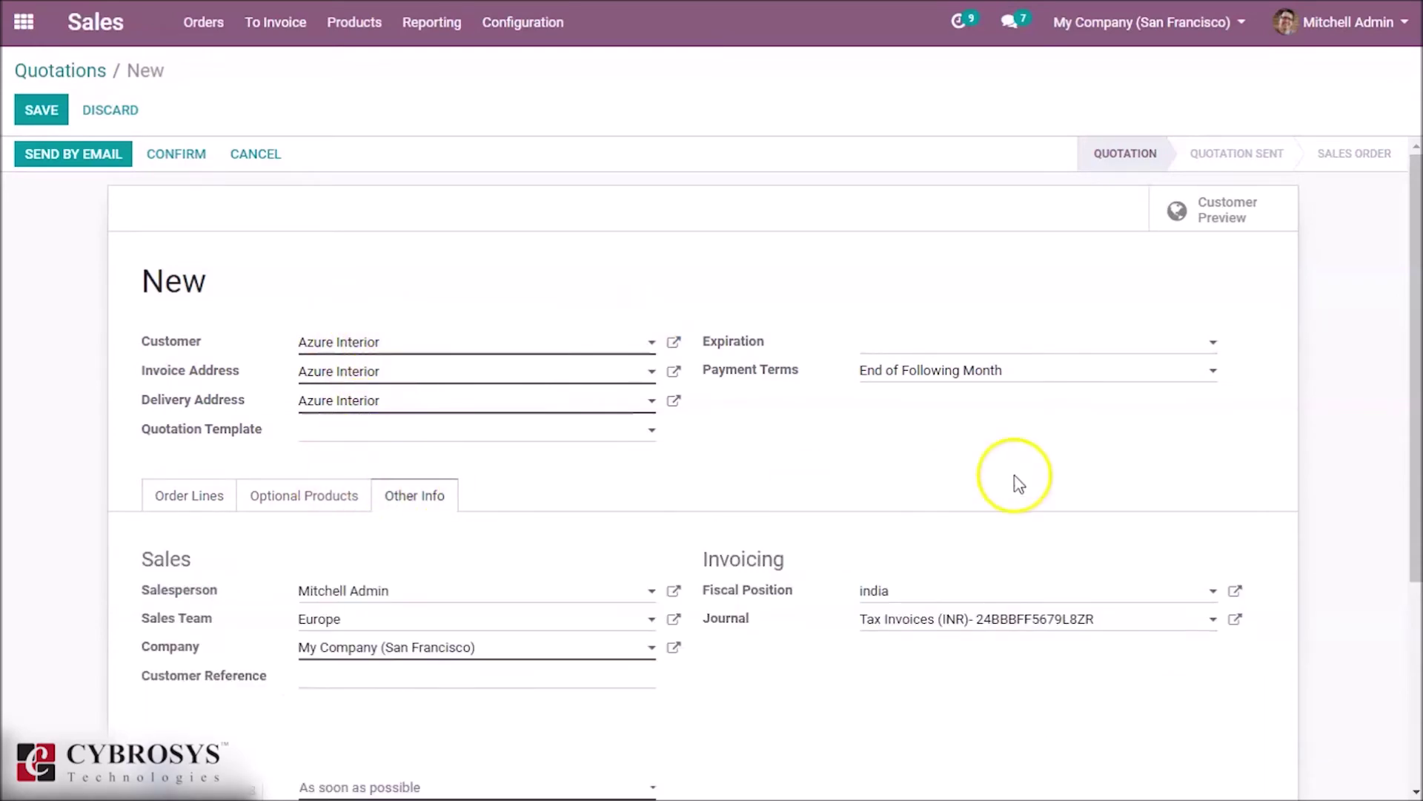
left_click_drag(1413, 369, 1417, 432)
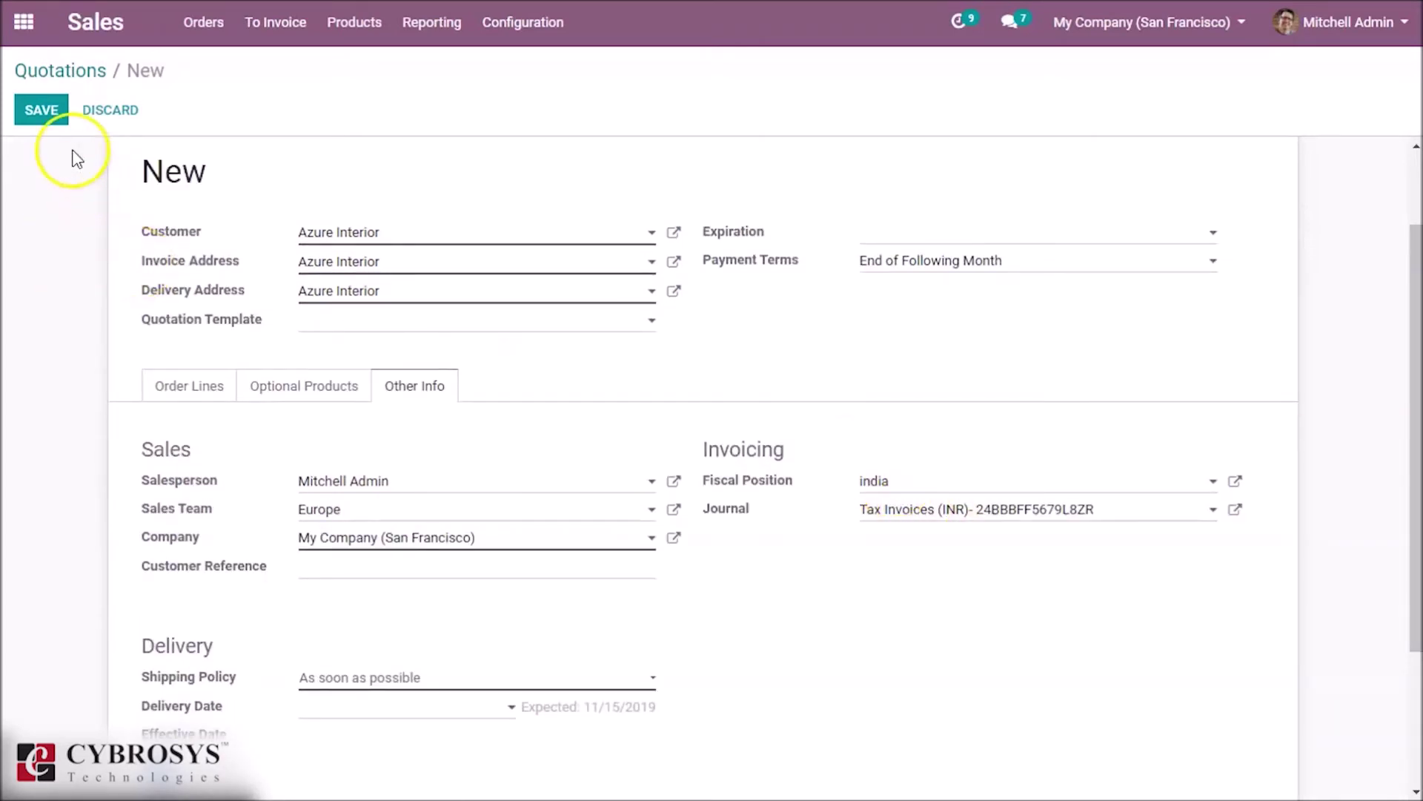
left_click(42, 118)
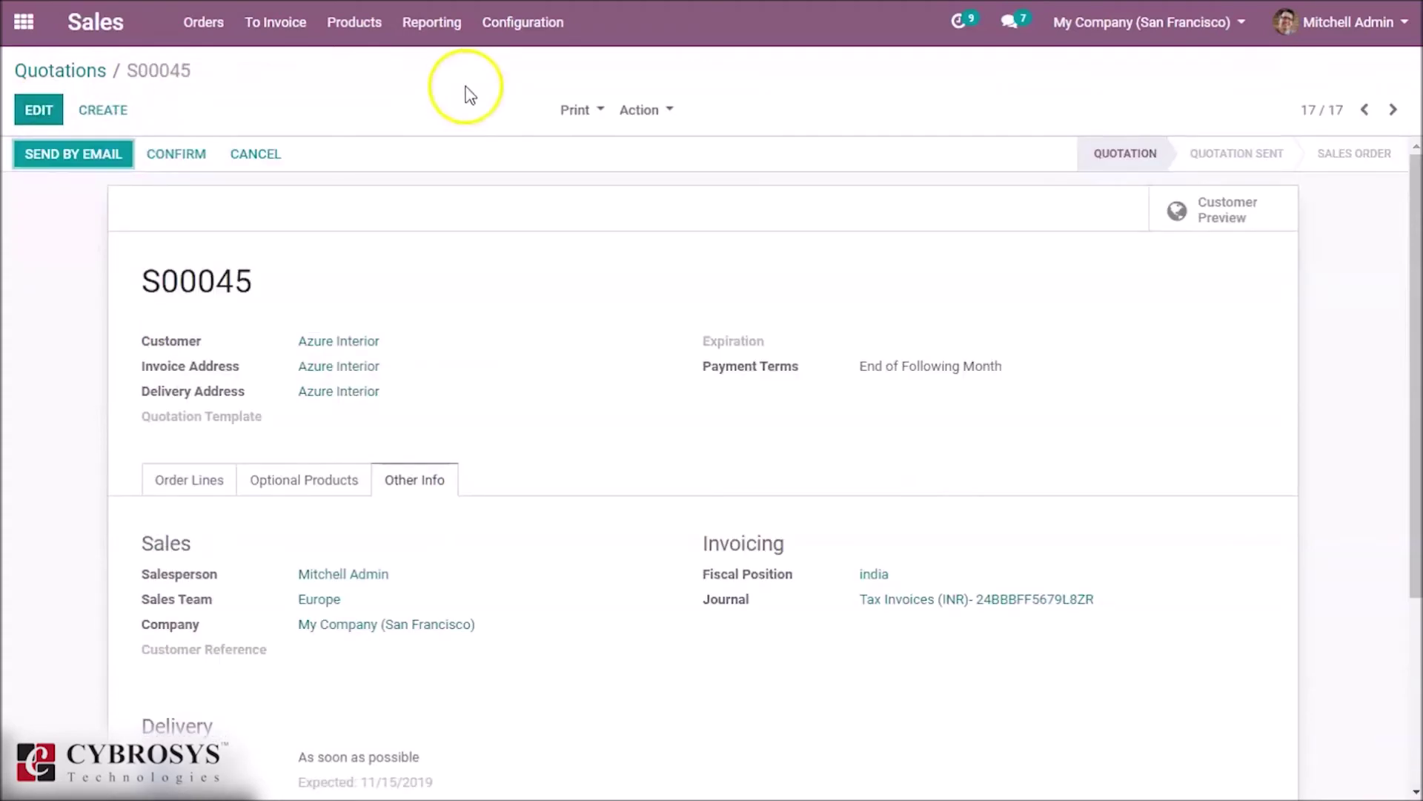
left_click(539, 37)
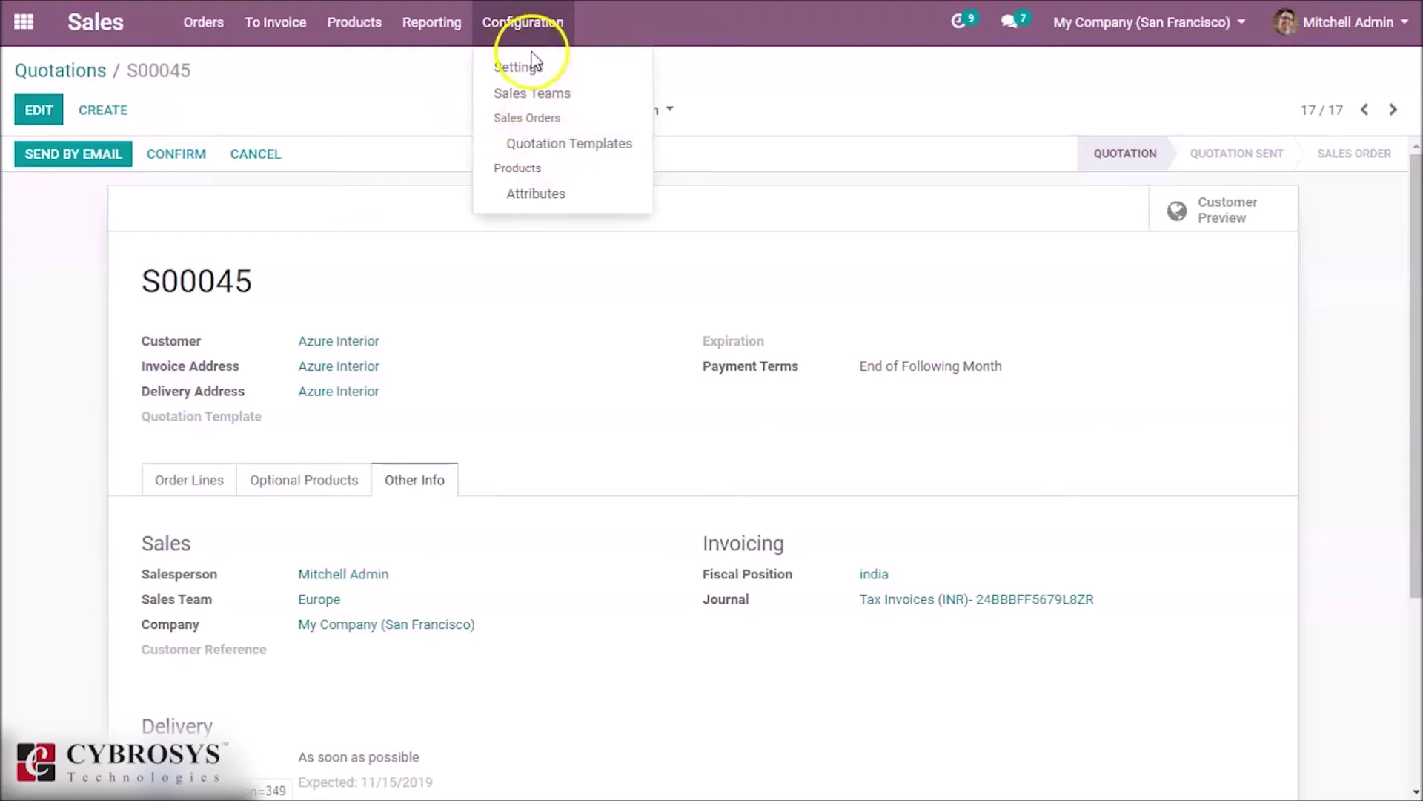
Open the india fiscal position in Accounting for editing
left_click(24, 30)
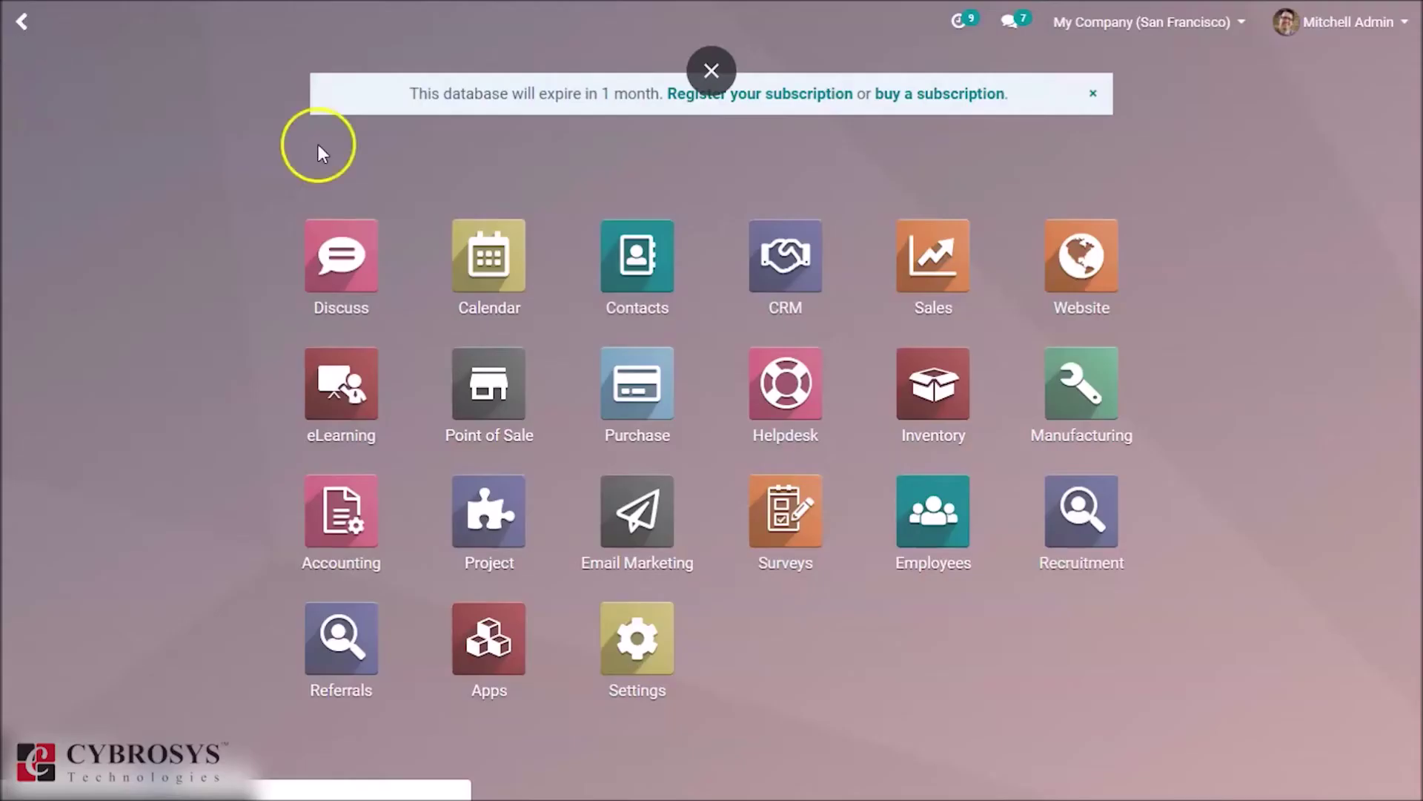
left_click(342, 508)
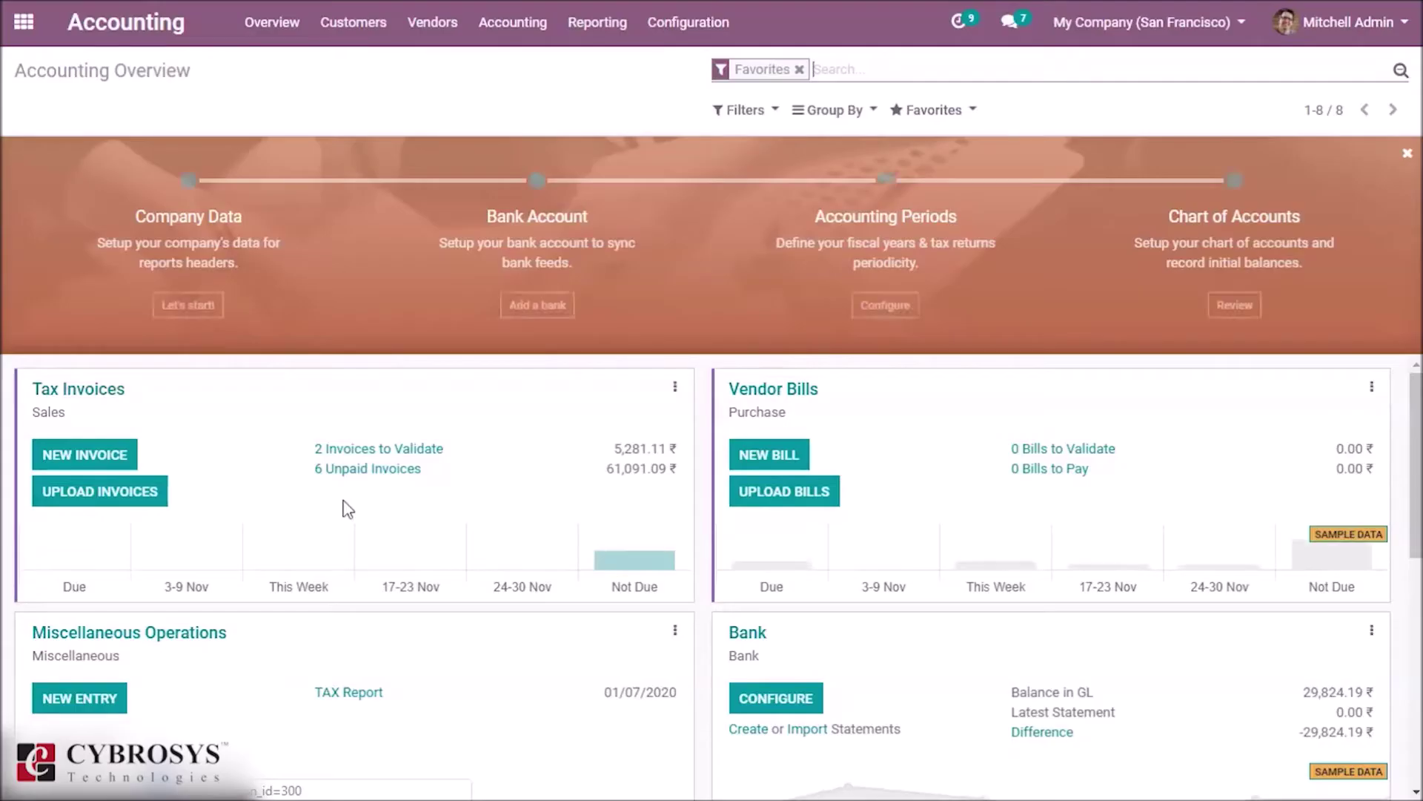
left_click(710, 20)
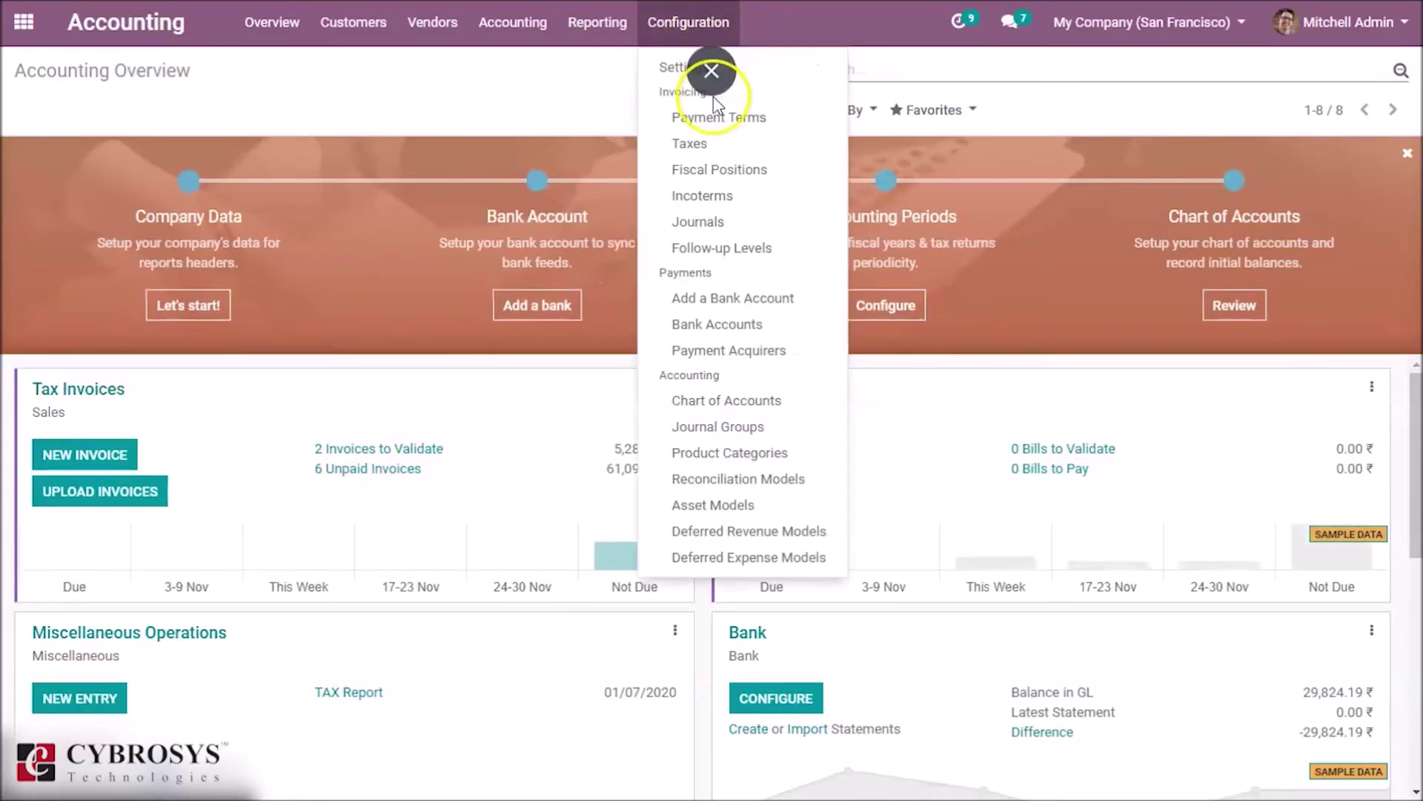
left_click(709, 162)
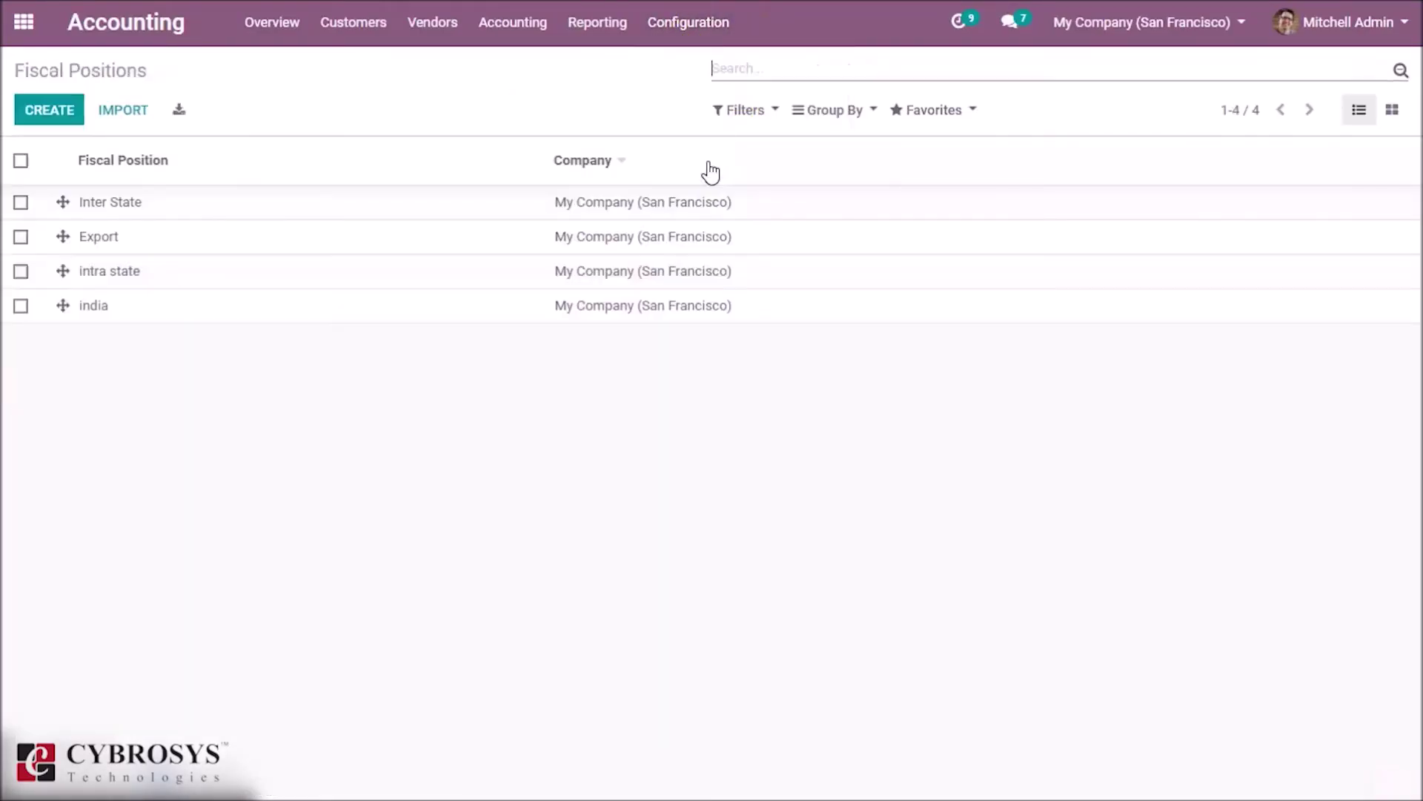
left_click(318, 320)
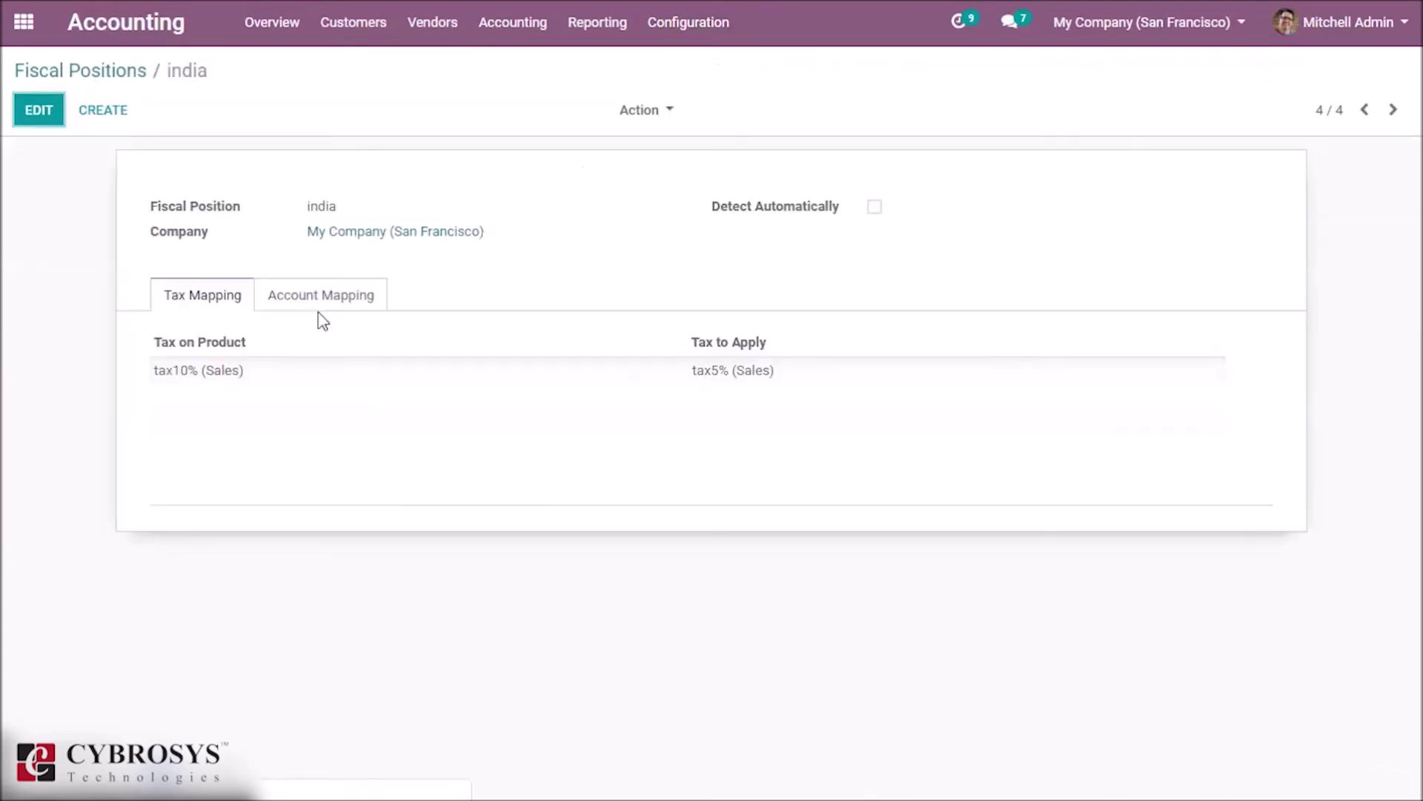
left_click(39, 110)
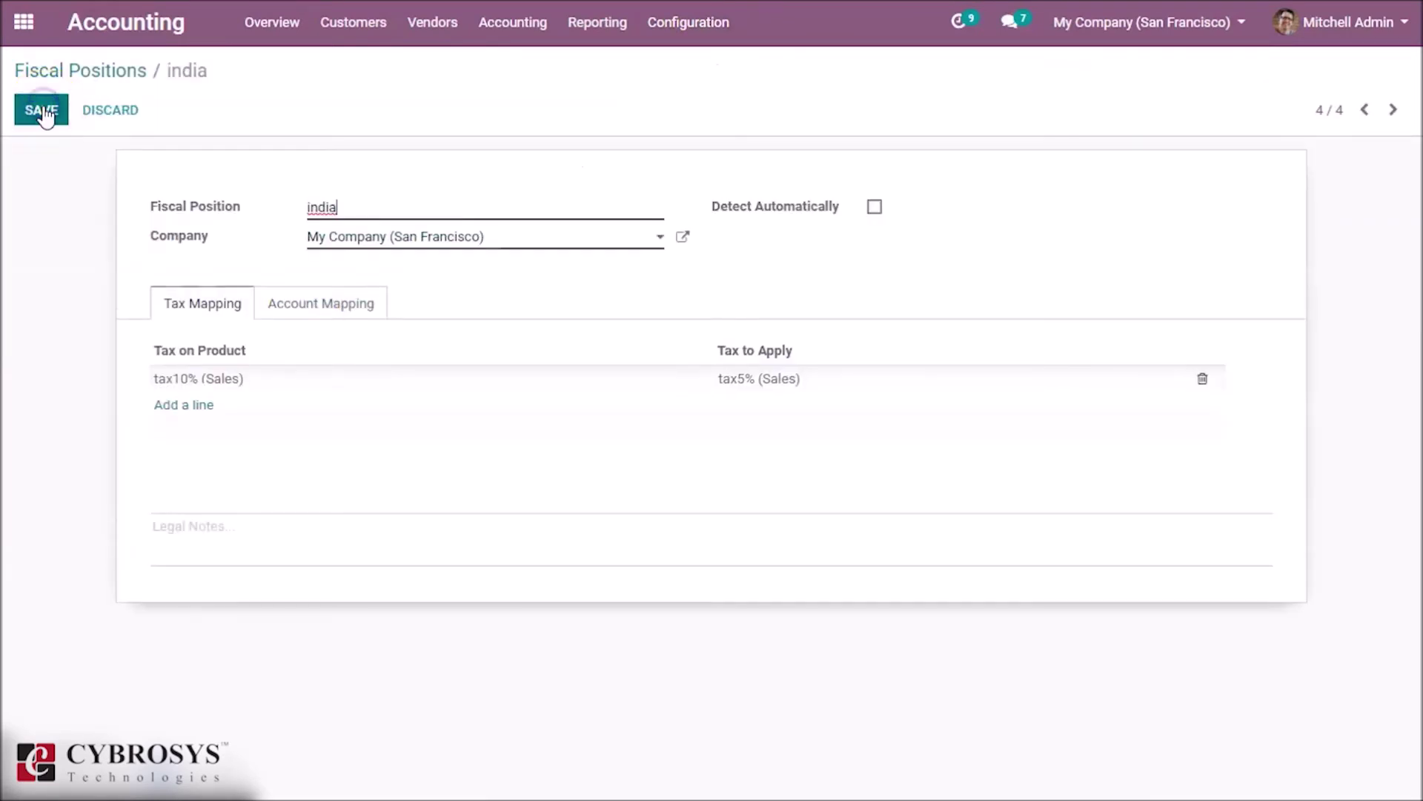
Map account 200110 Local Sales to 200210 Local Services and save the fiscal position
left_click(336, 307)
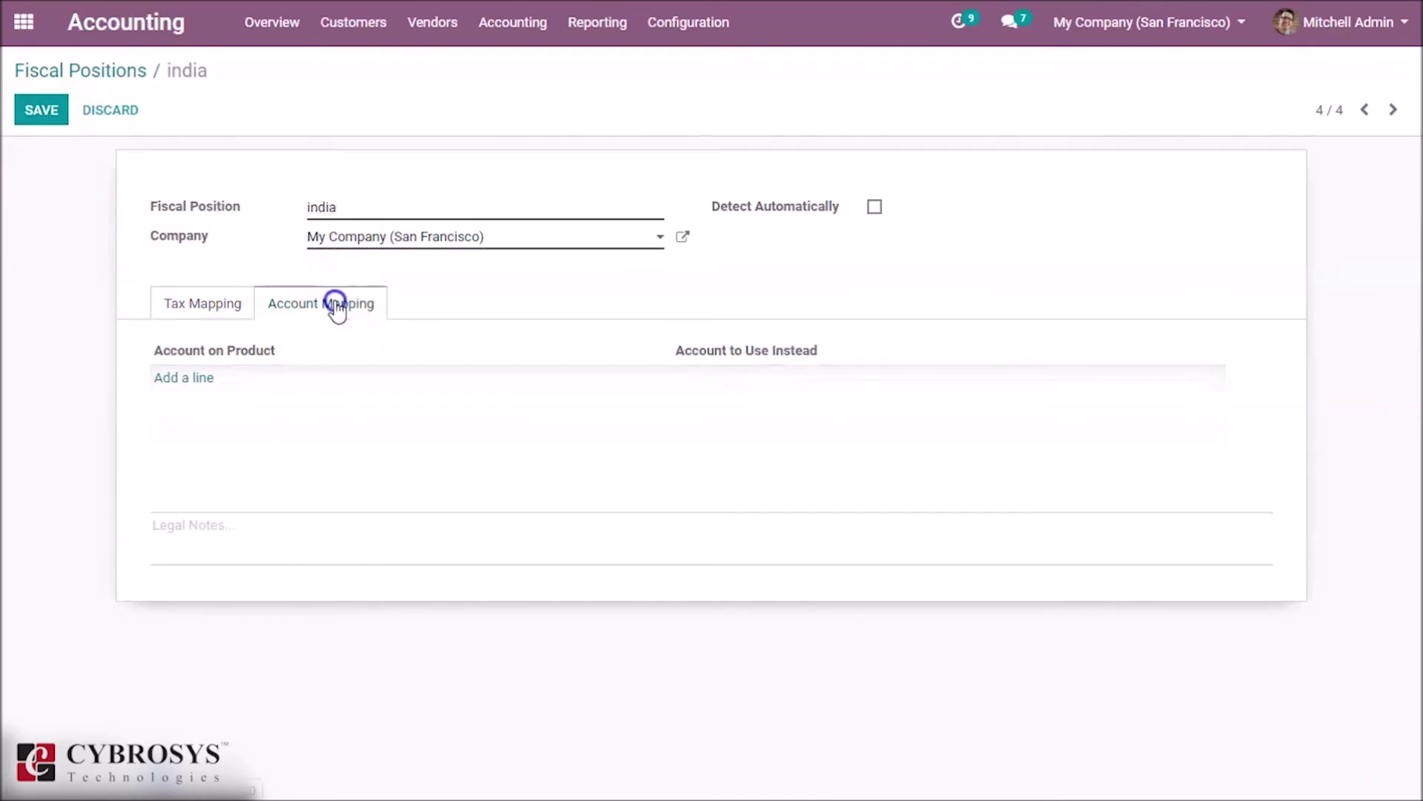
left_click(215, 379)
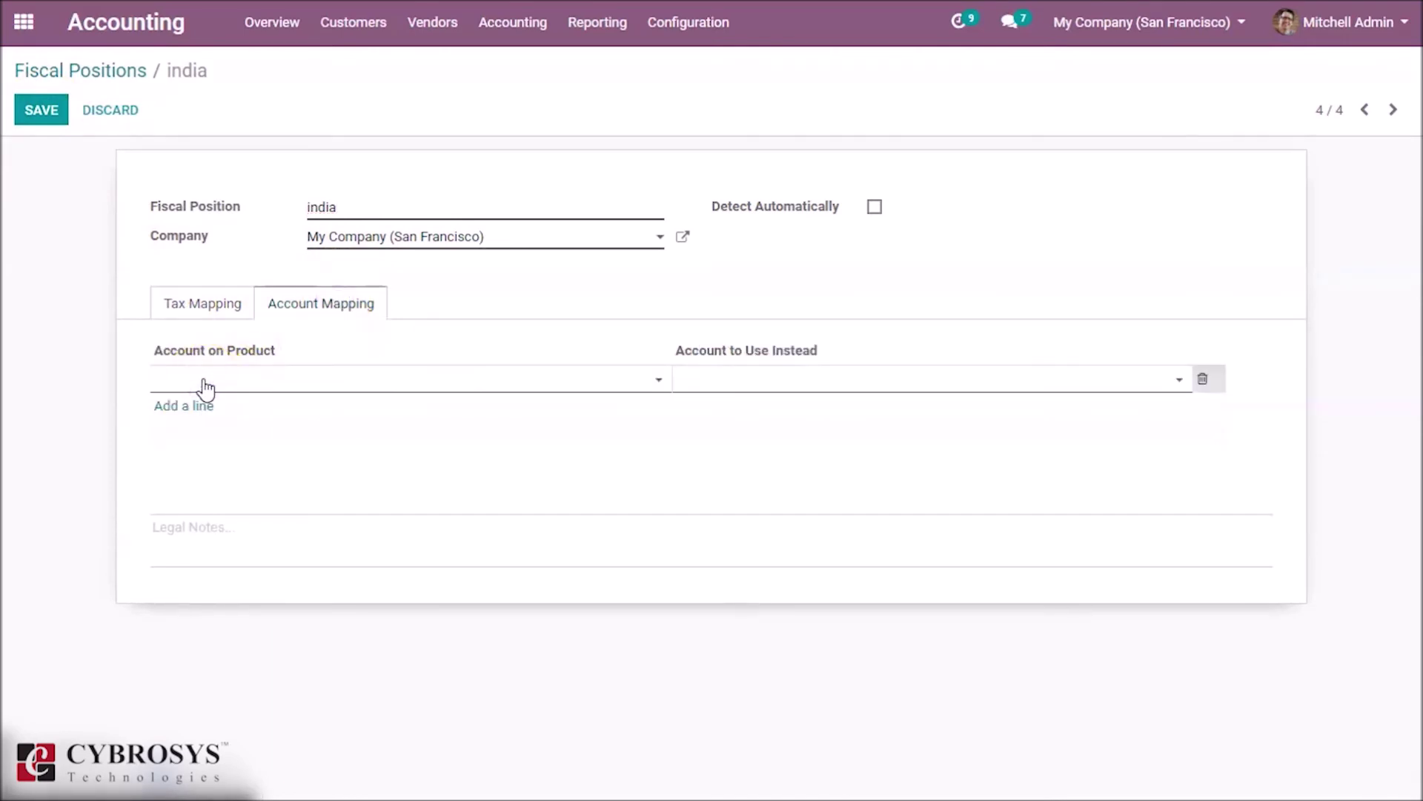
type("loca")
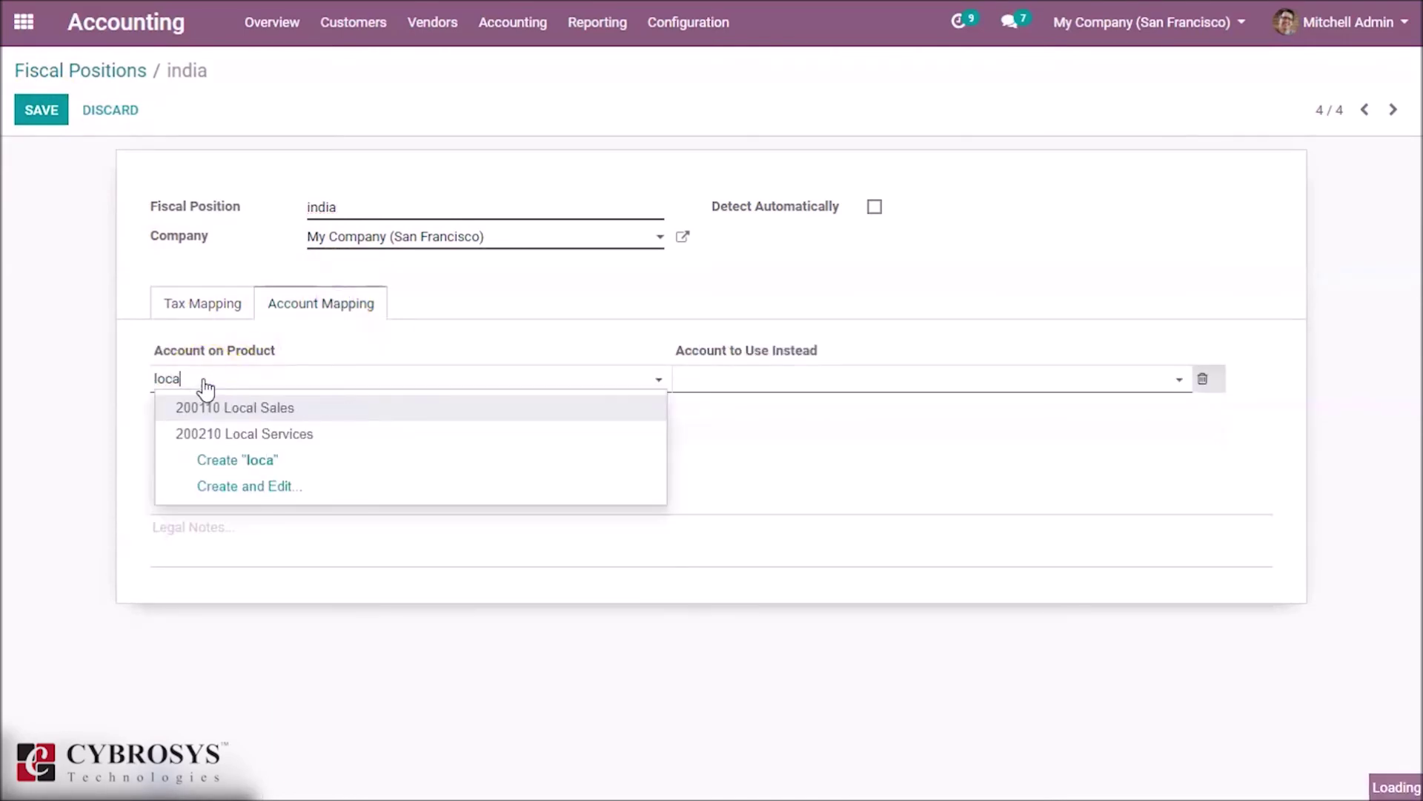
left_click(252, 410)
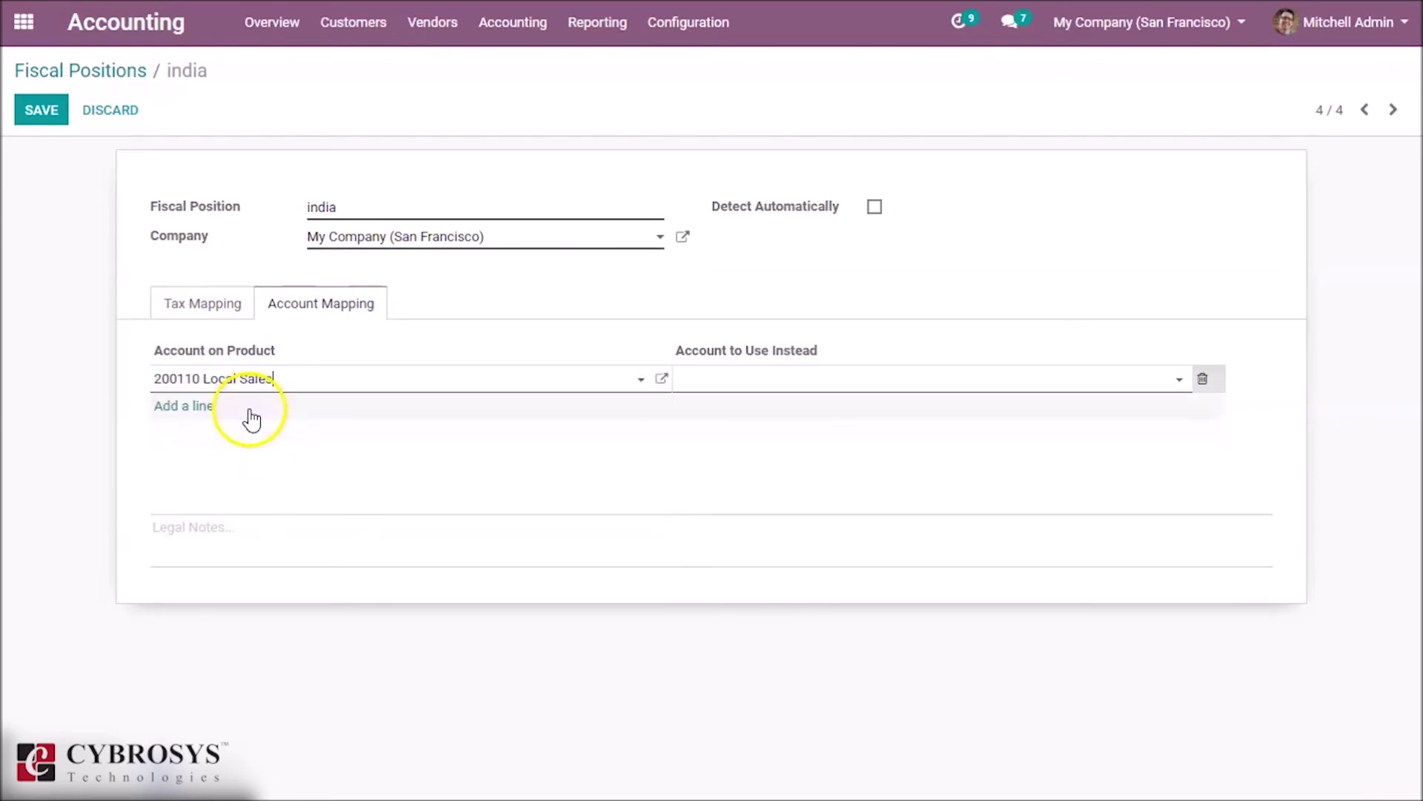
left_click(782, 382)
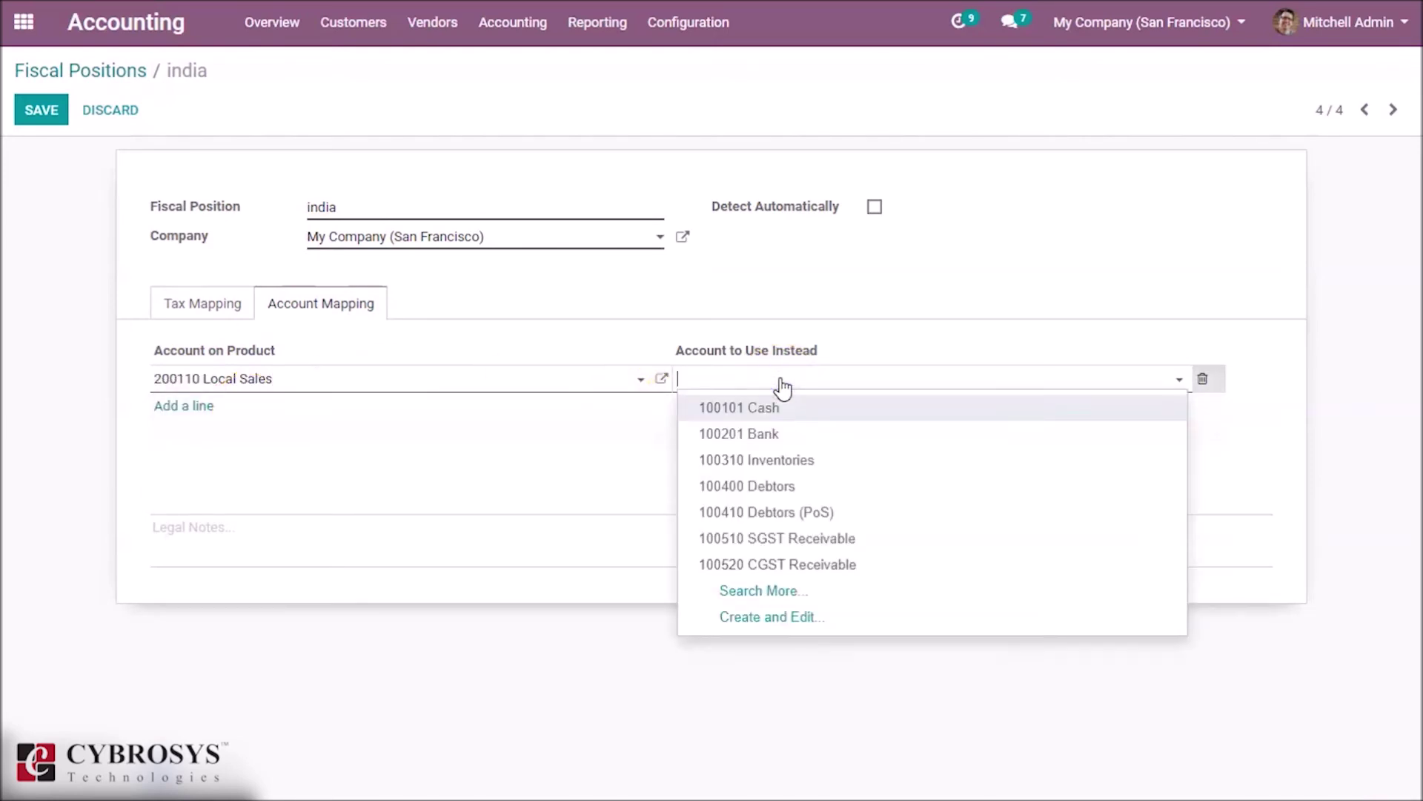
type("local")
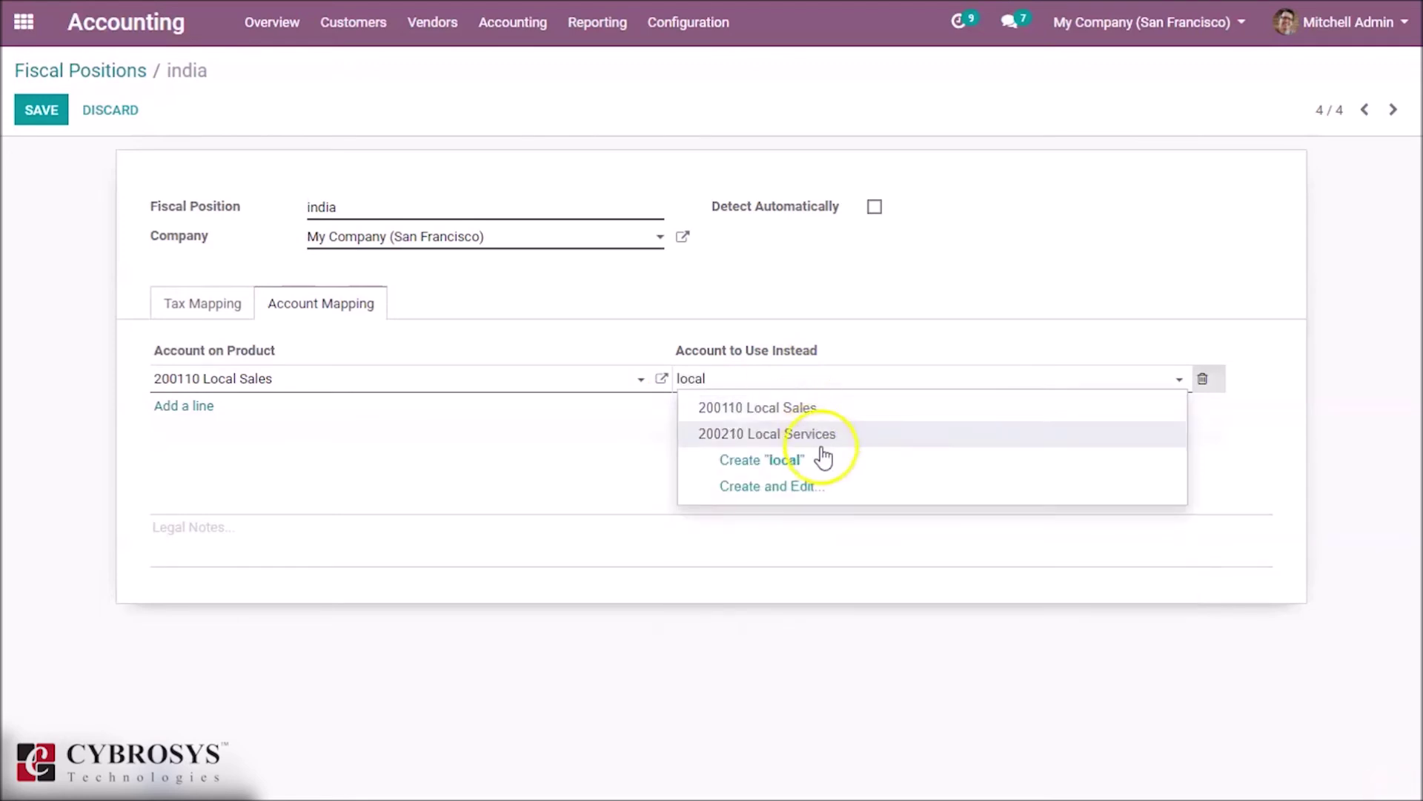
left_click(826, 439)
left_click(40, 110)
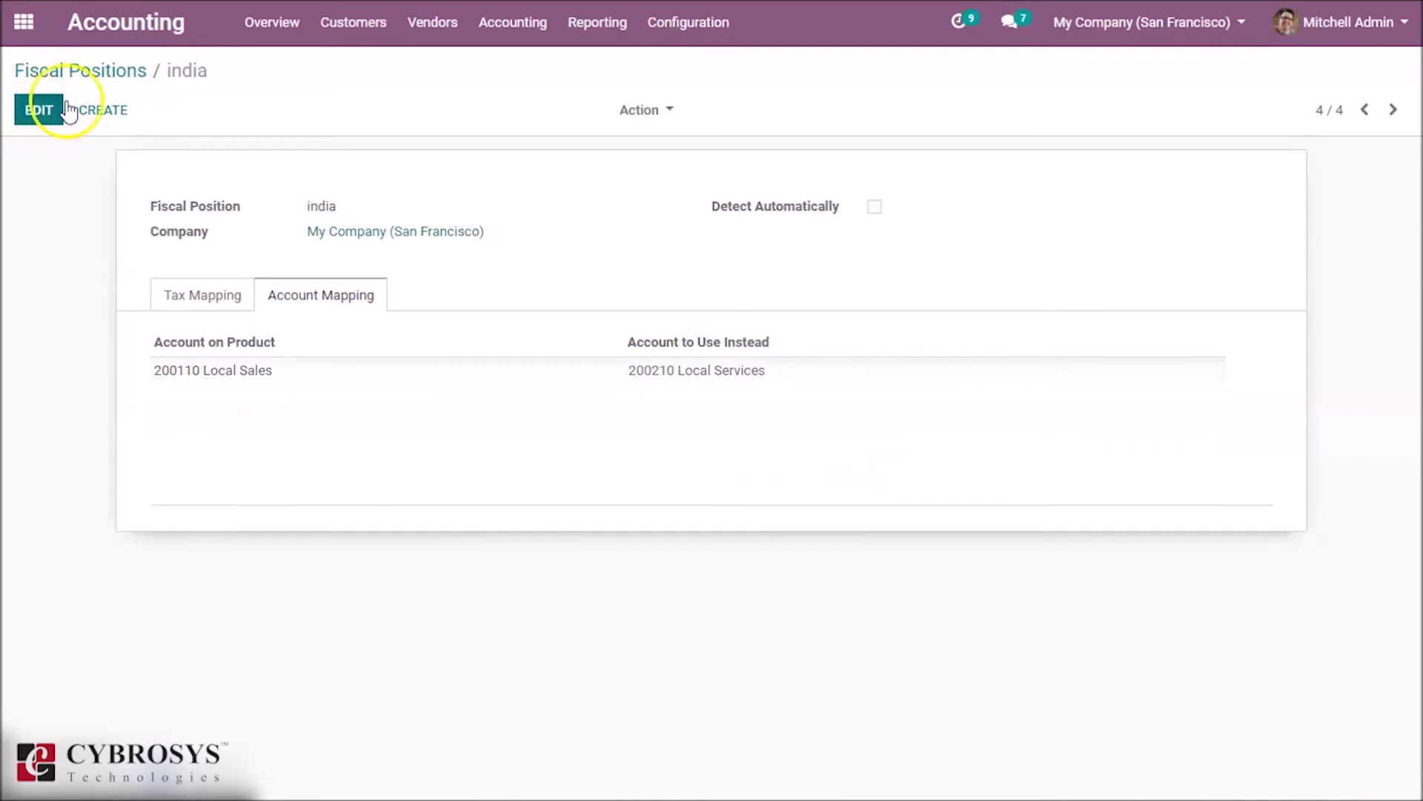
left_click(345, 24)
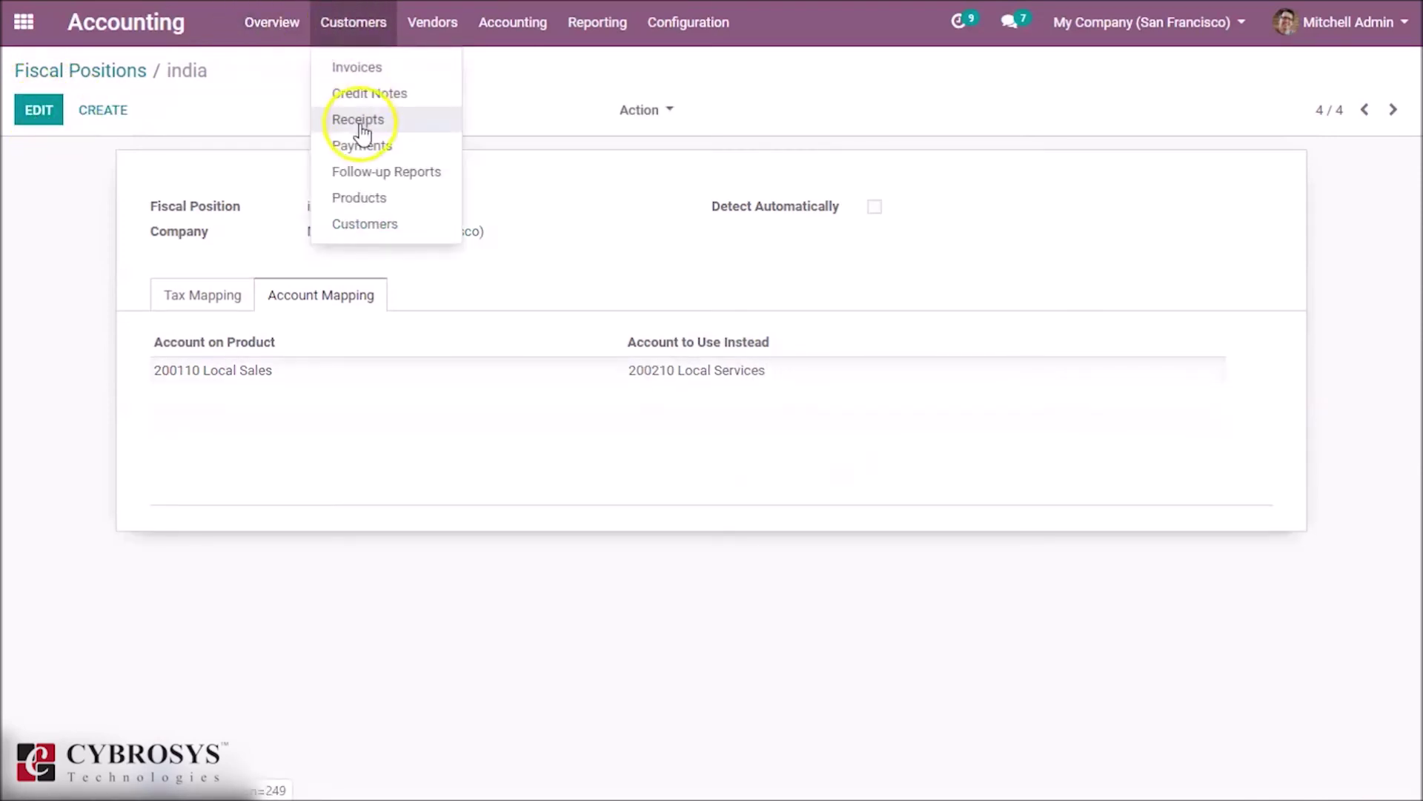
Set Acoustic Bloc Screens' income account to 200110 Local Sales, save, and return home
left_click(357, 199)
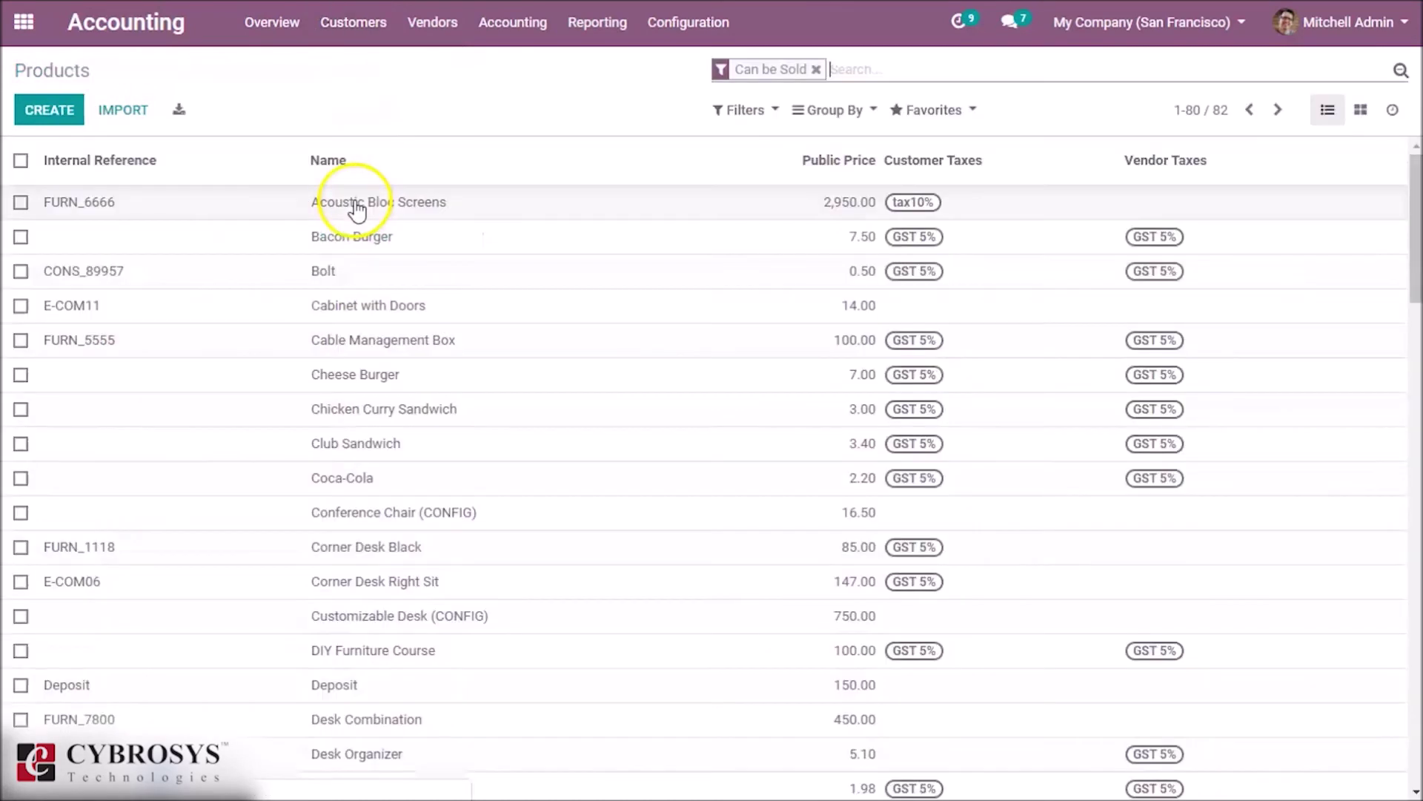
left_click(410, 215)
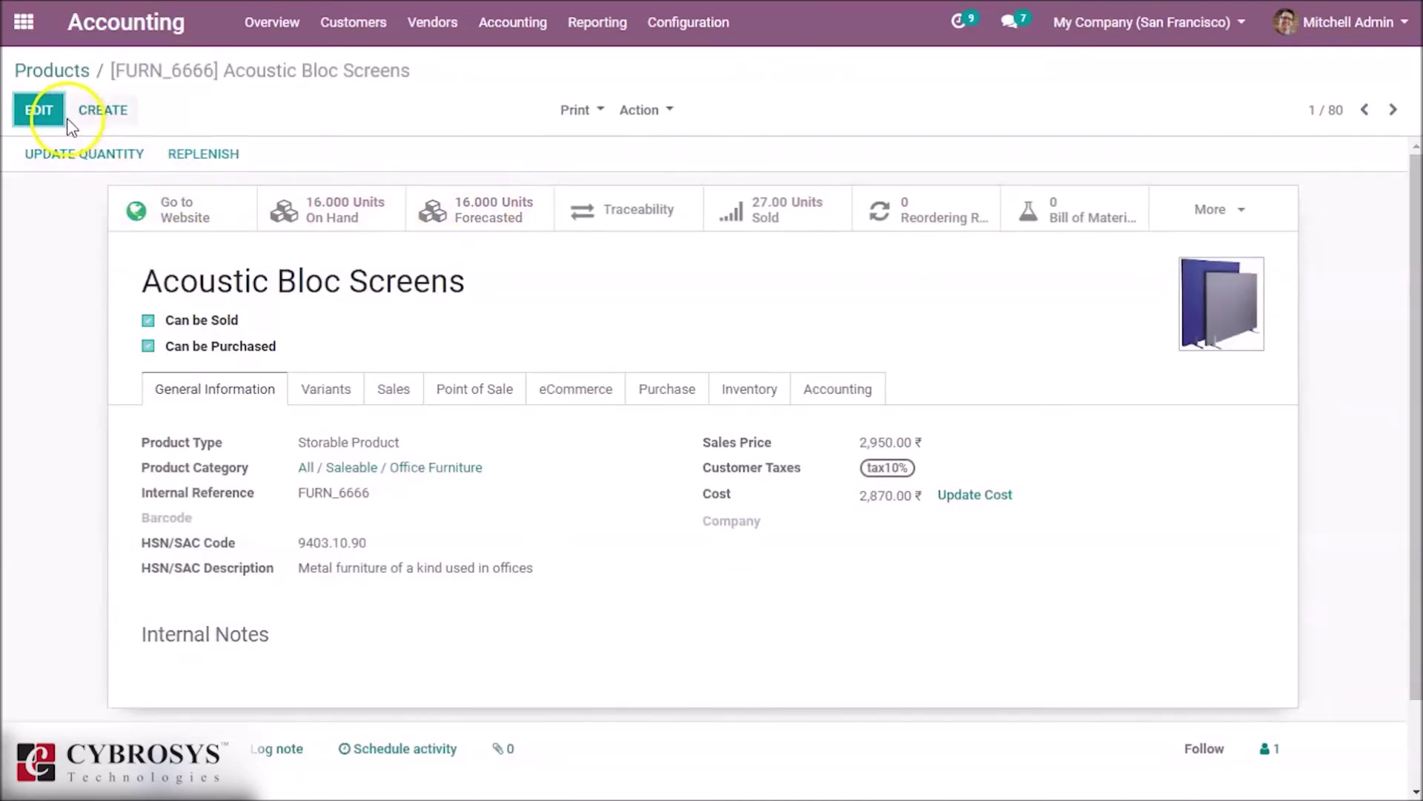
left_click(41, 110)
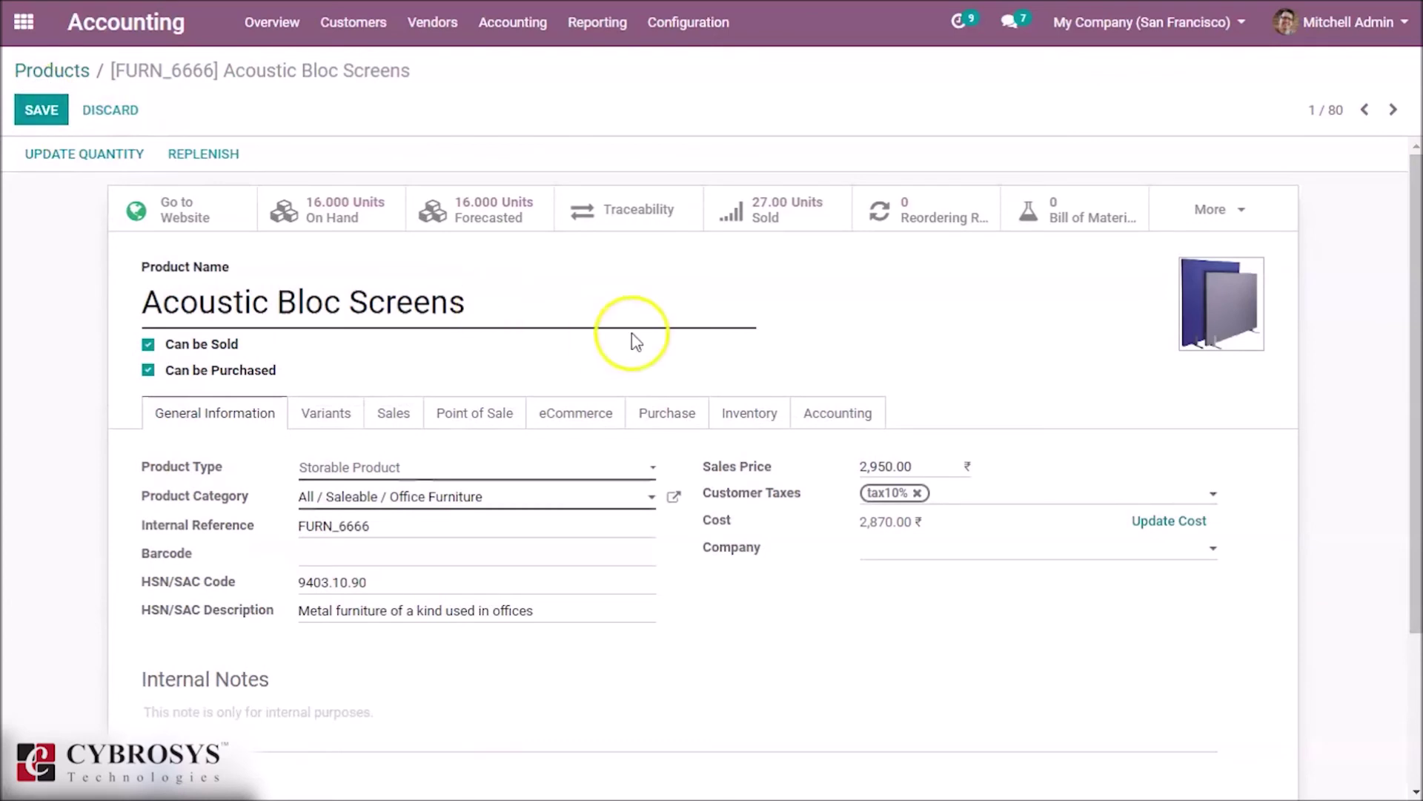
left_click(849, 417)
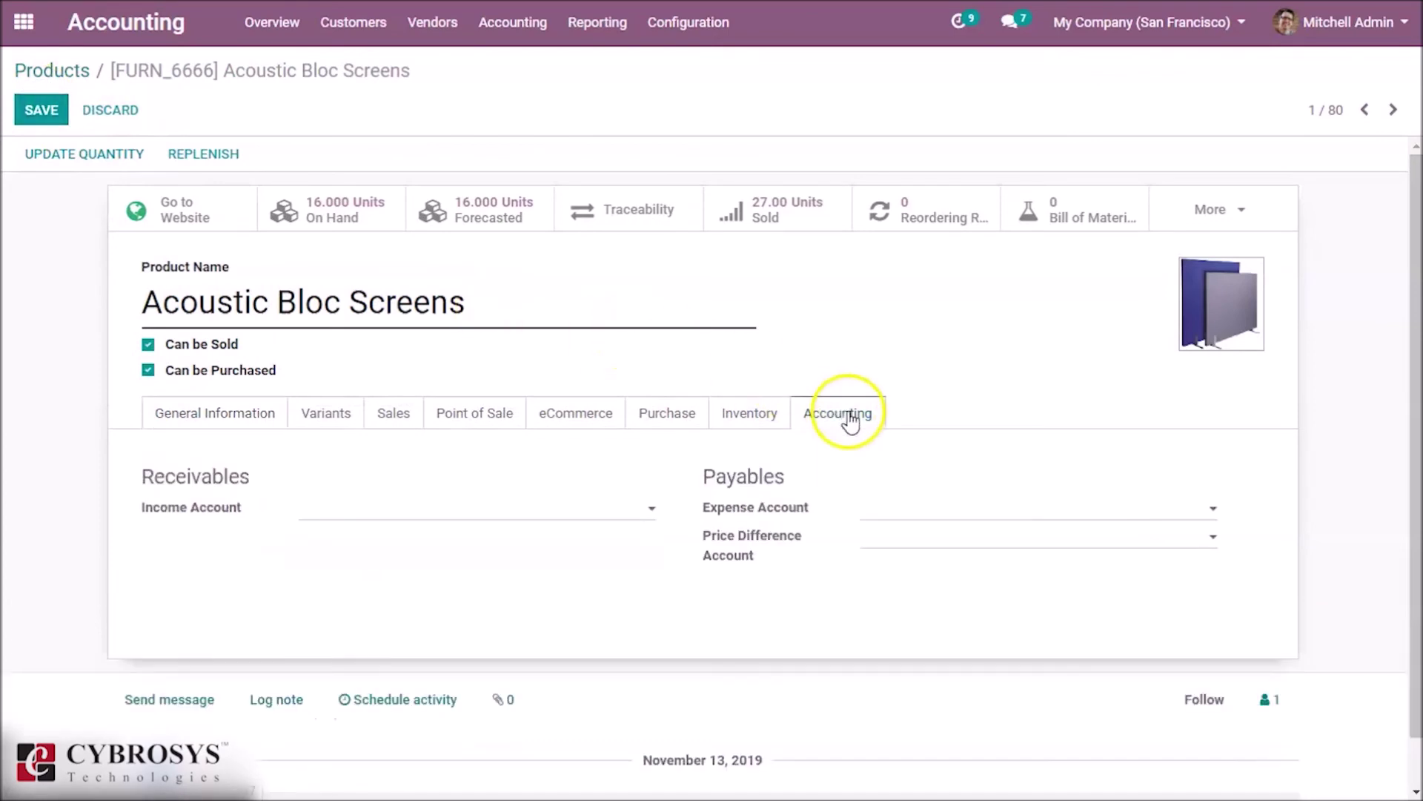
left_click(494, 510)
type("loca")
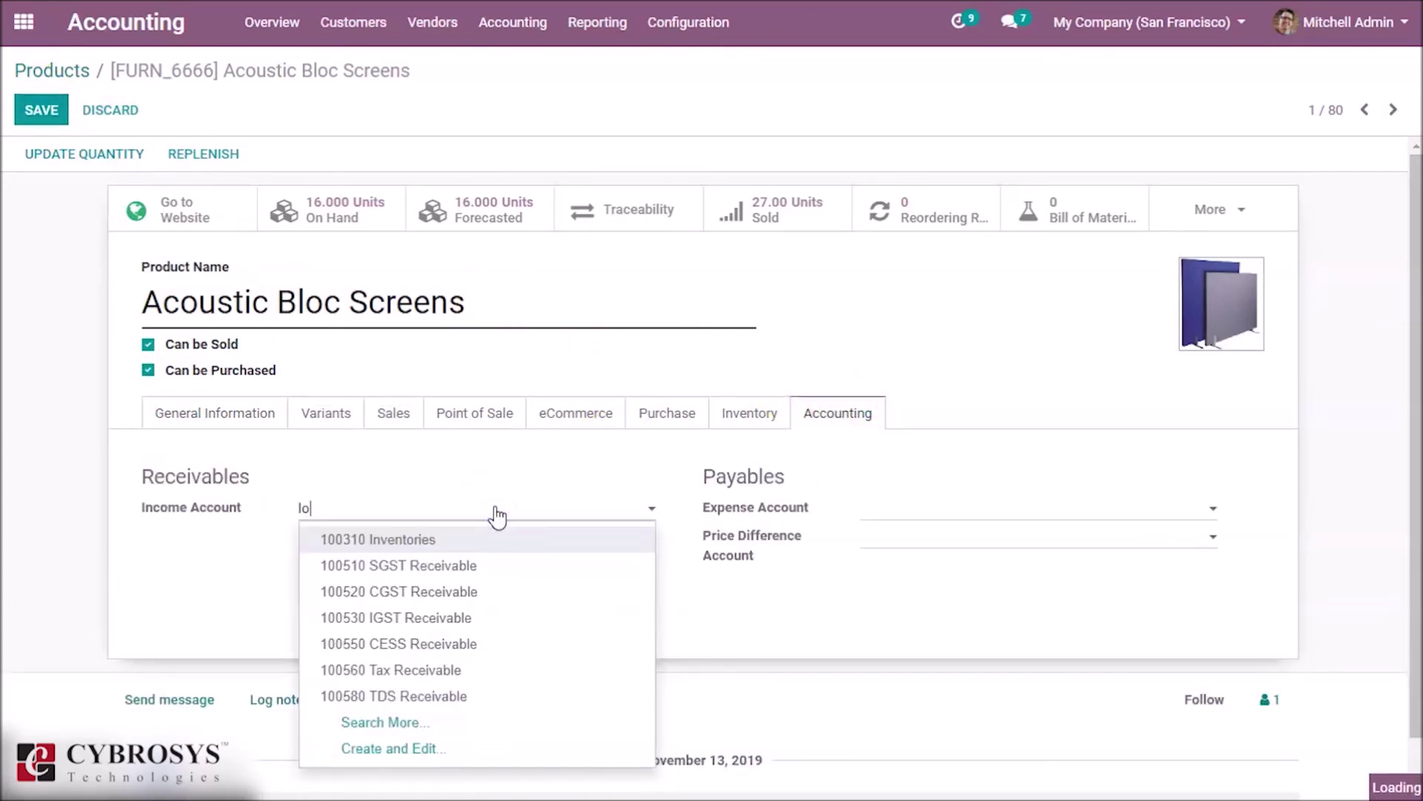
left_click(470, 539)
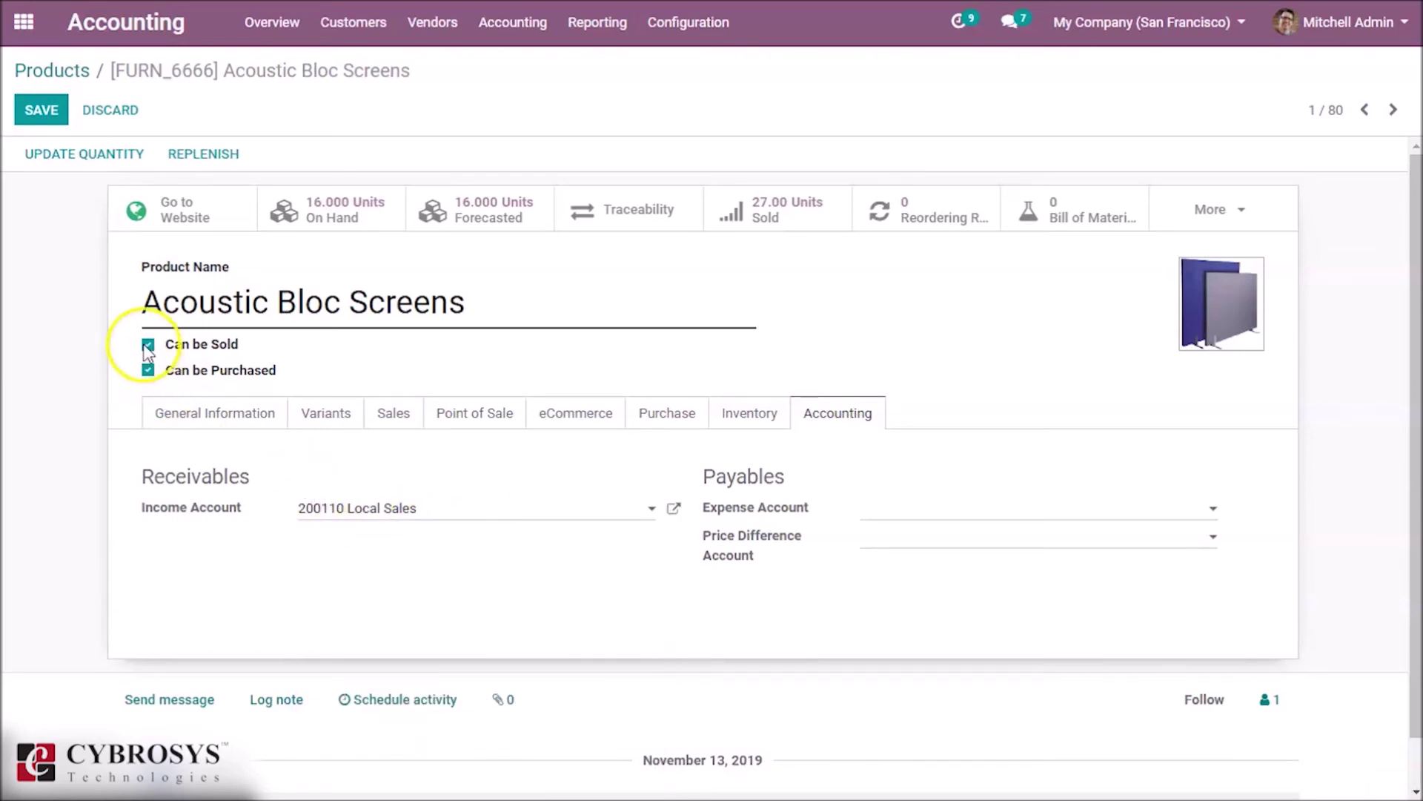
left_click(43, 111)
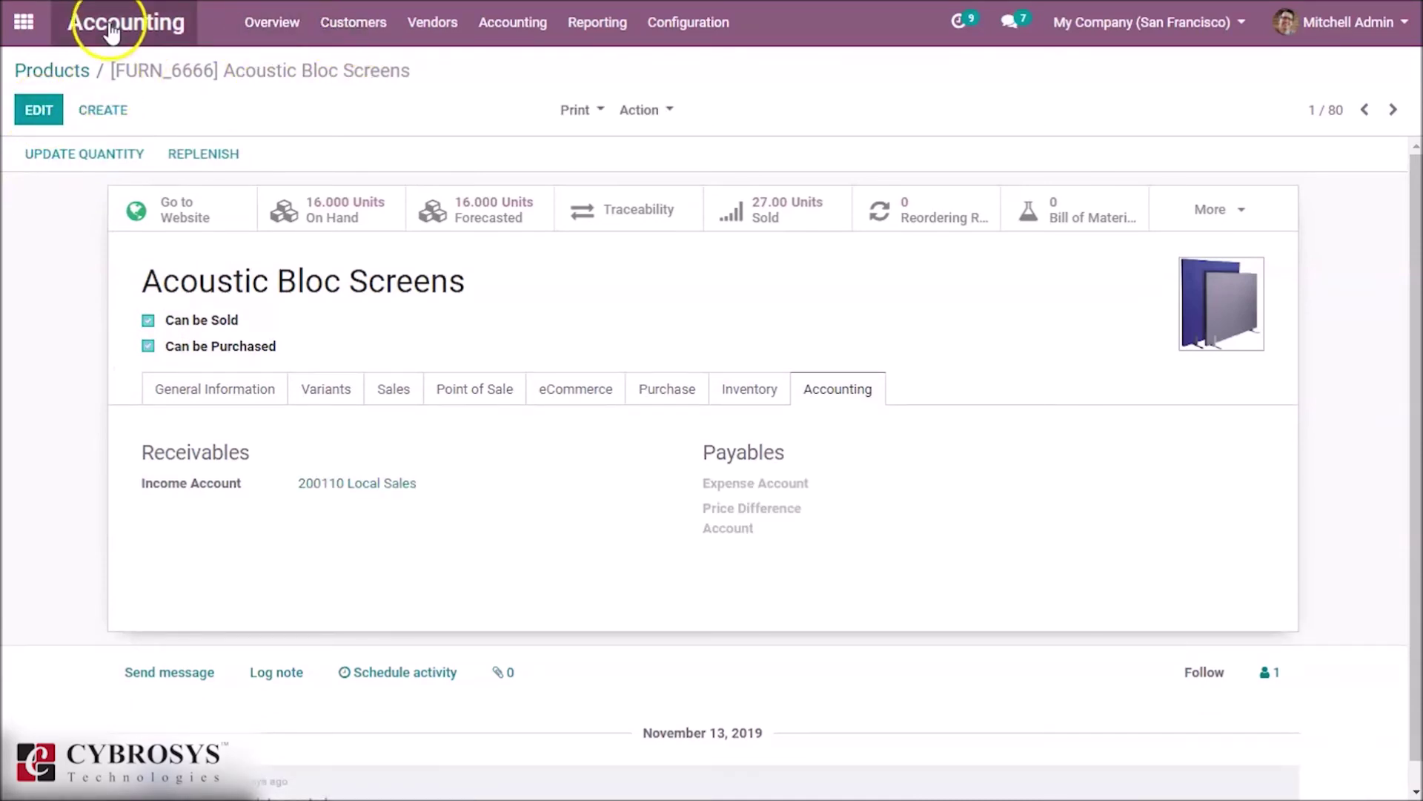
left_click(24, 22)
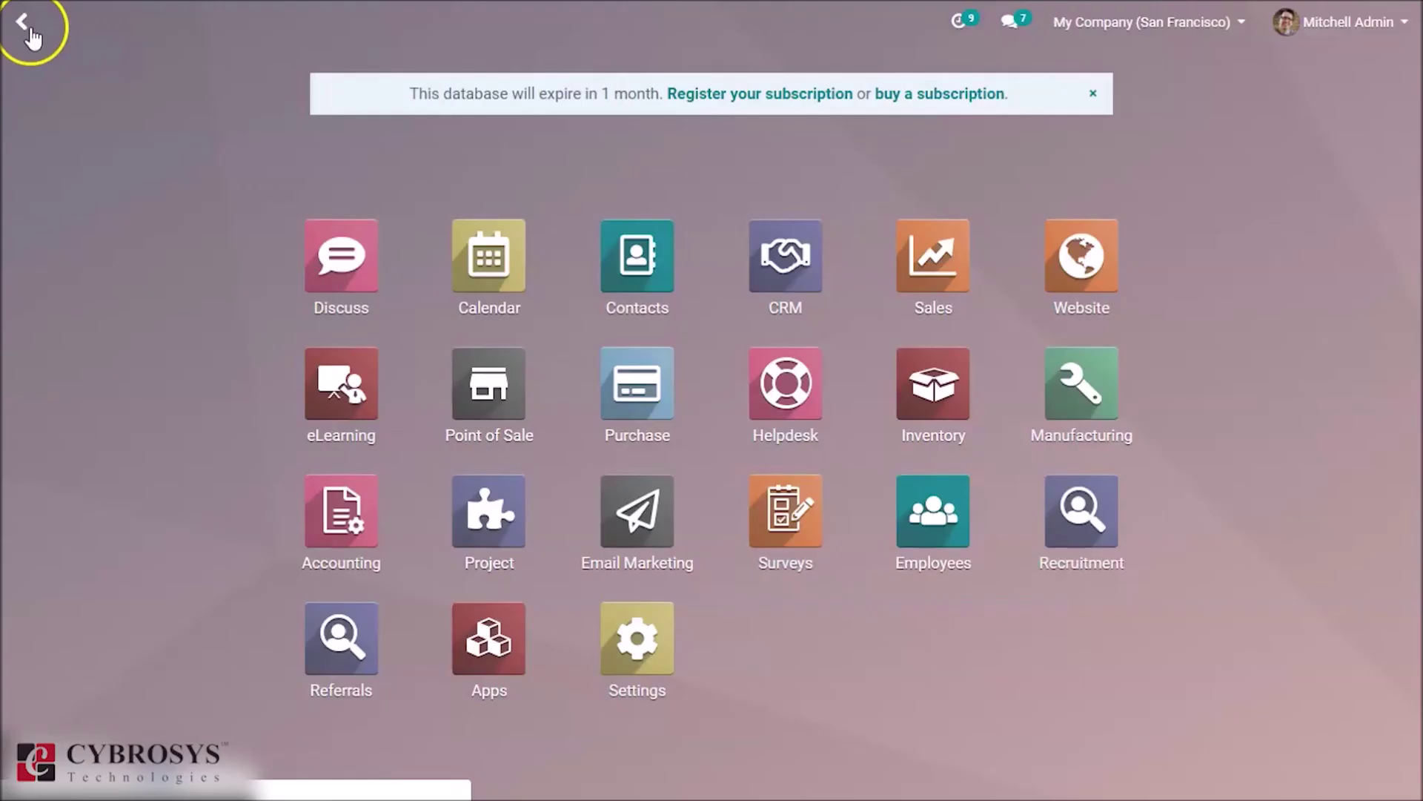
Create an Azure Interior quotation with one Acoustic Bloc Screens line, taxed tax5%, totalling $78.96
left_click(920, 276)
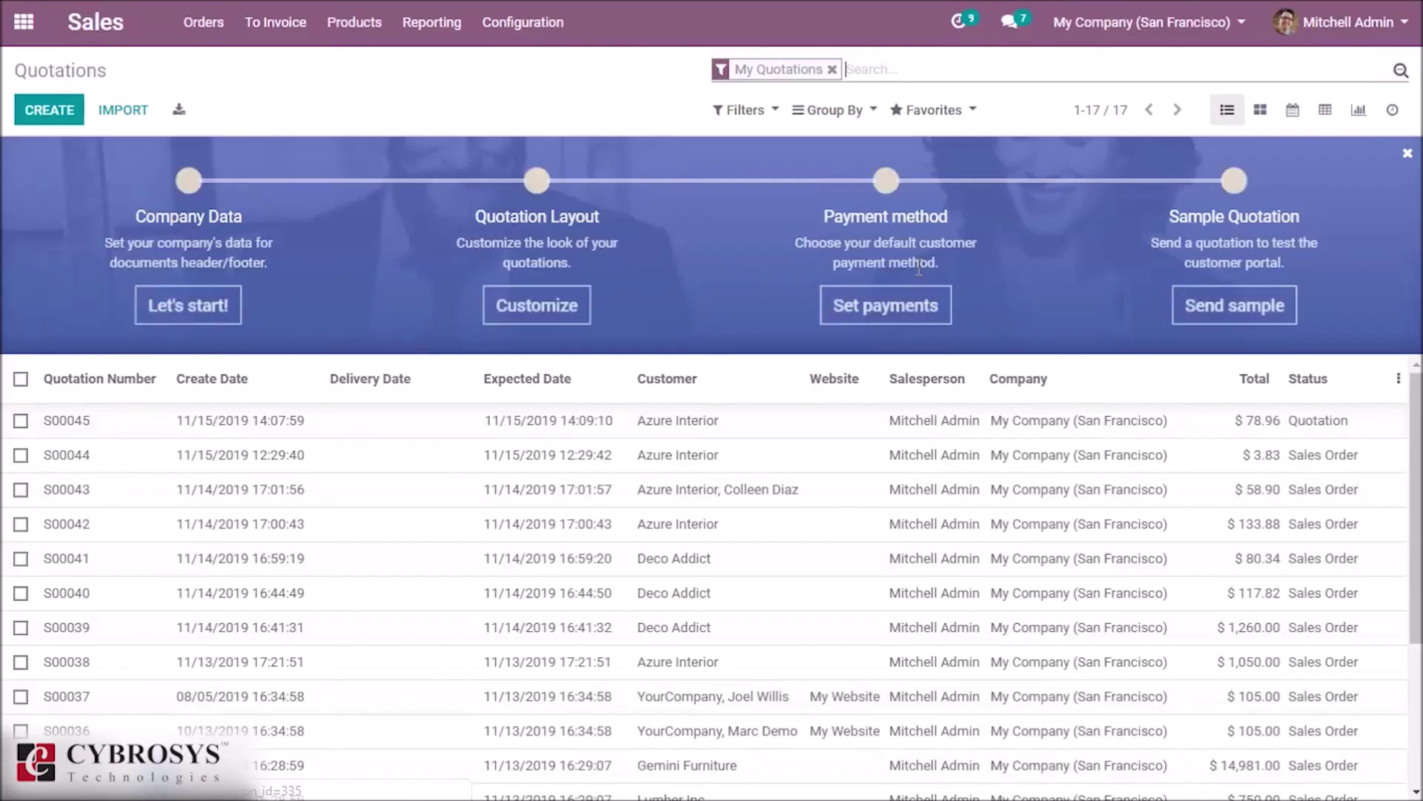
left_click(49, 110)
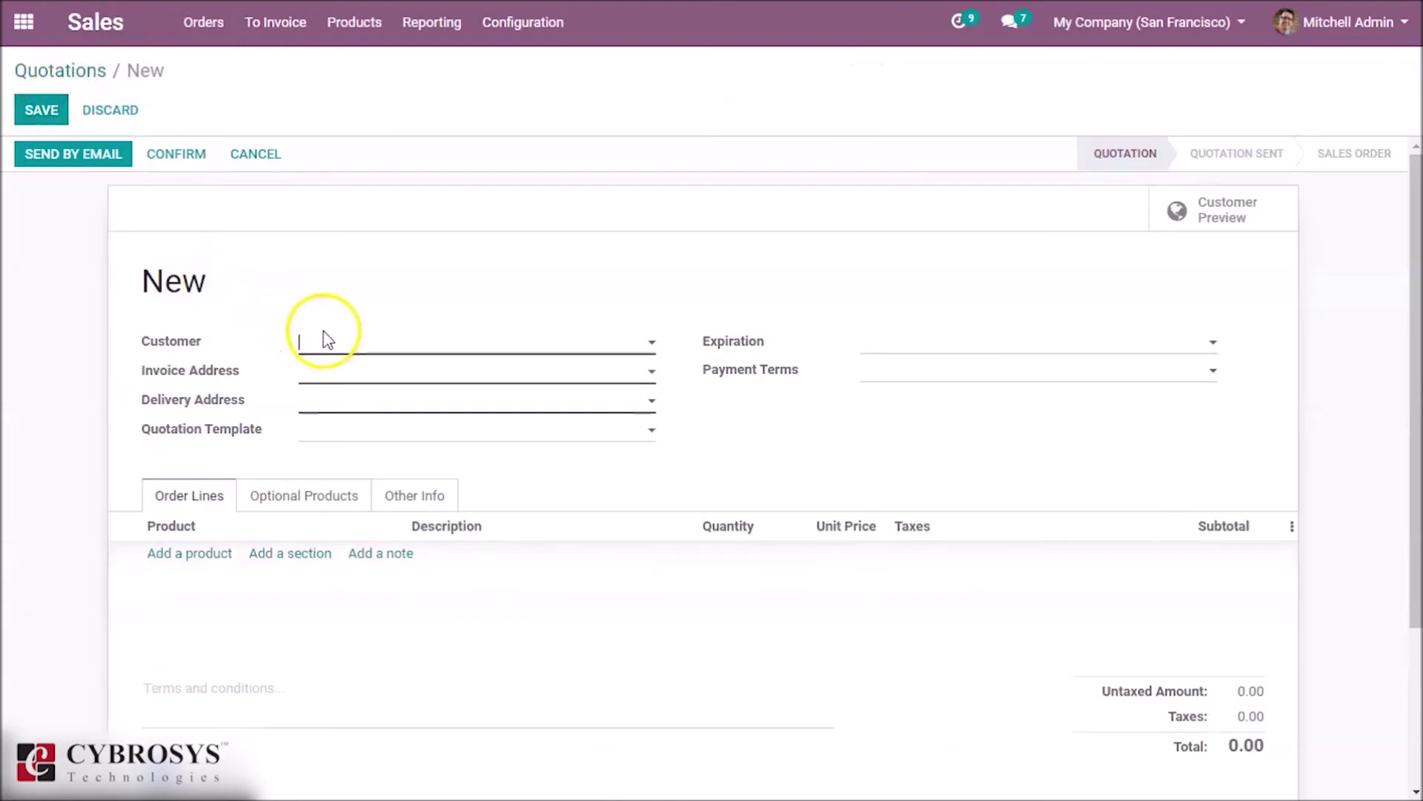
left_click(343, 343)
left_click(356, 375)
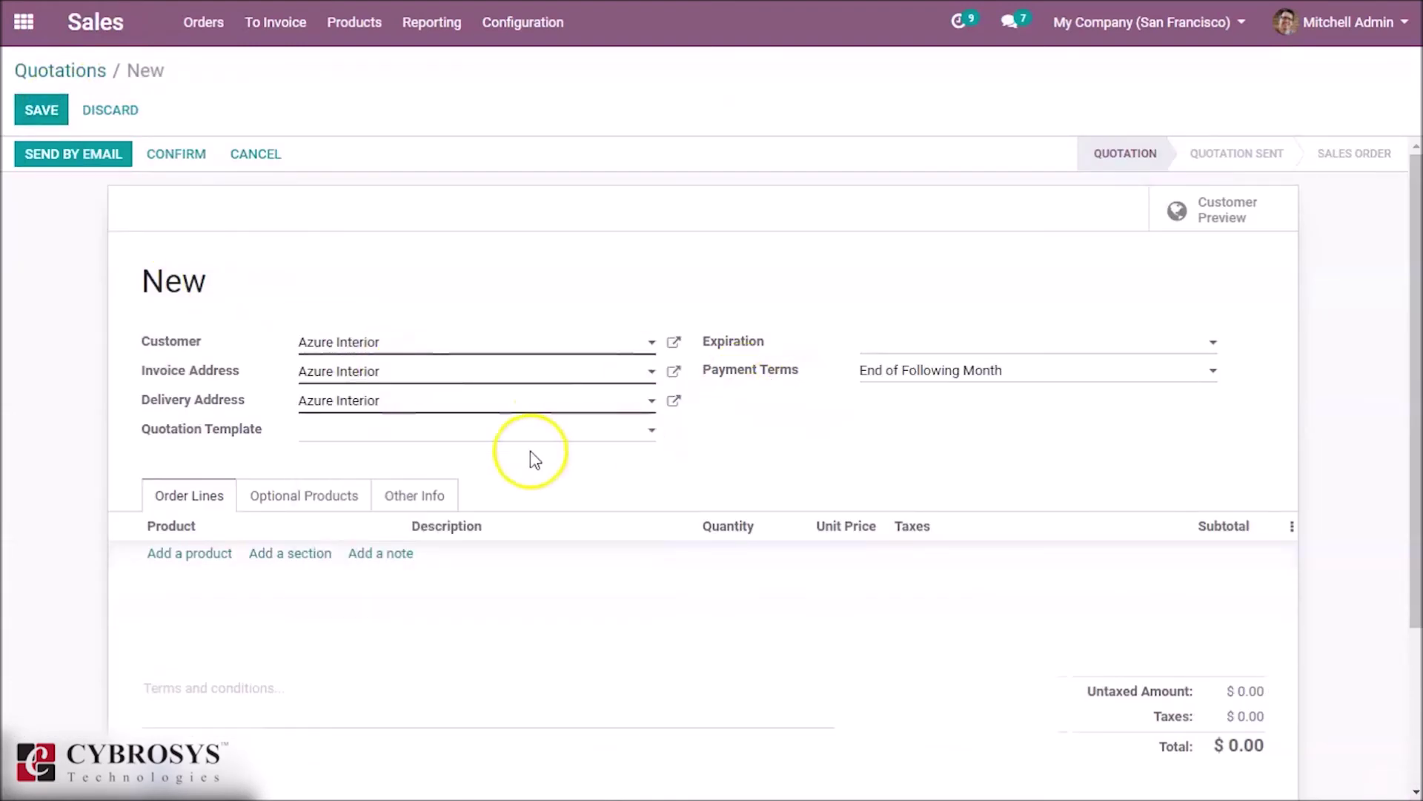
left_click(181, 560)
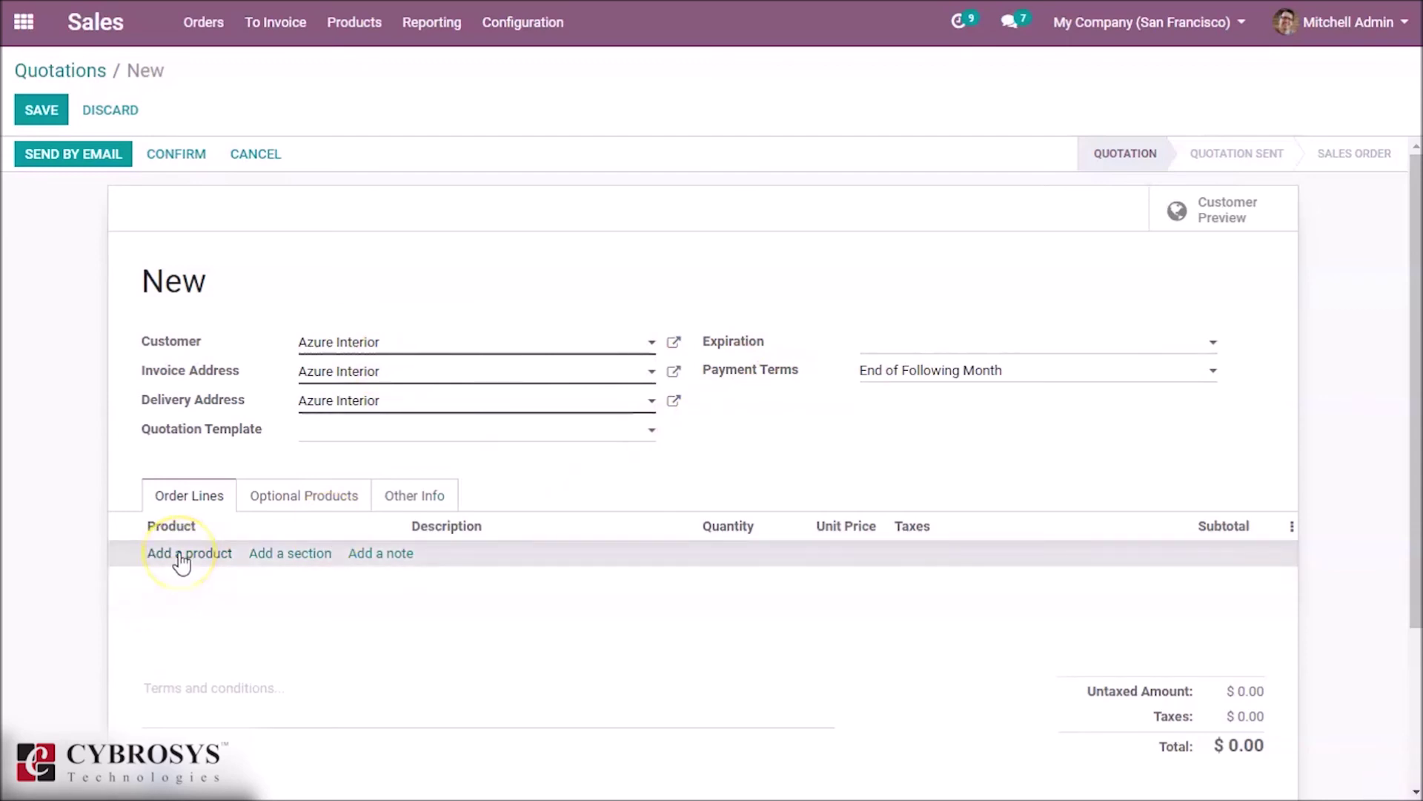
type("a")
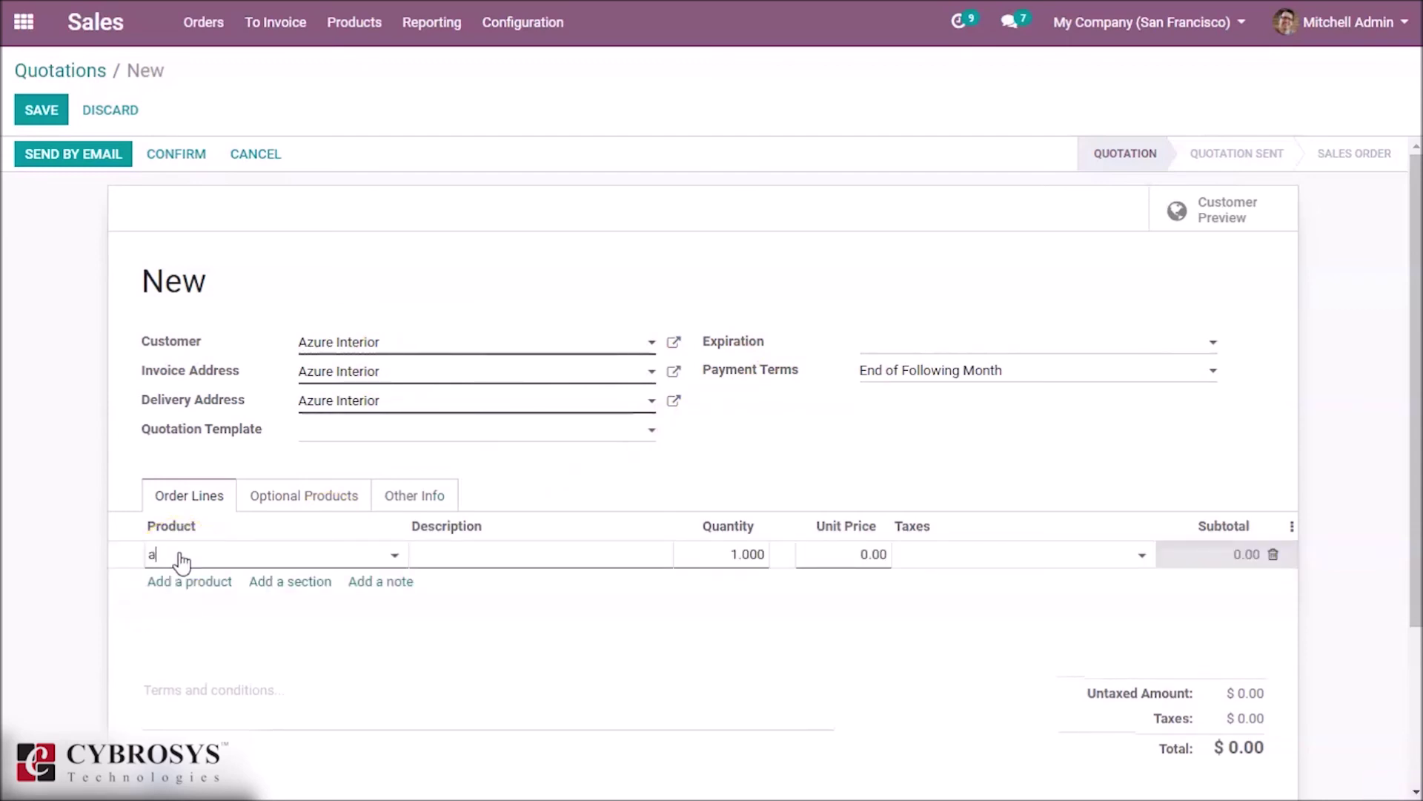
type("cou")
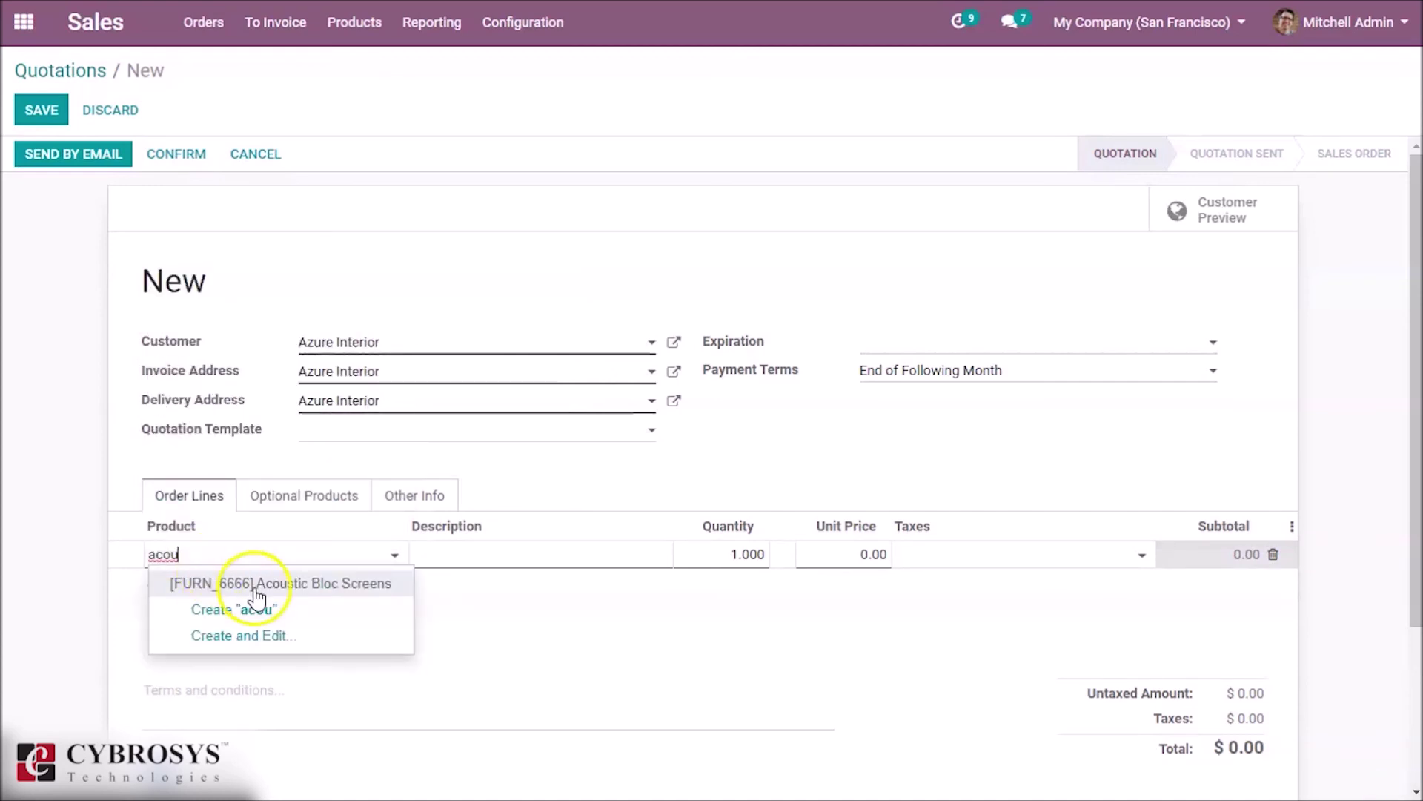
left_click(254, 586)
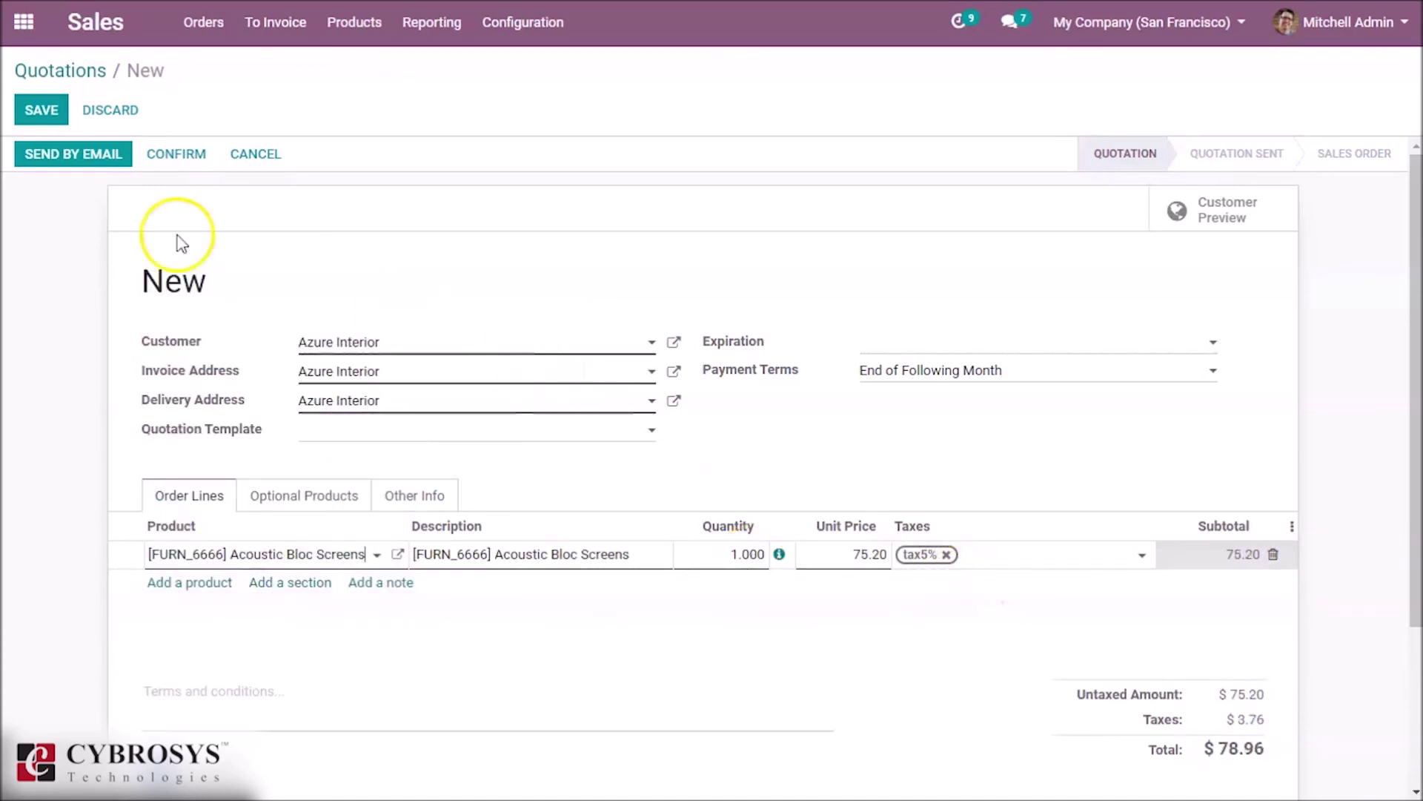
left_click(190, 155)
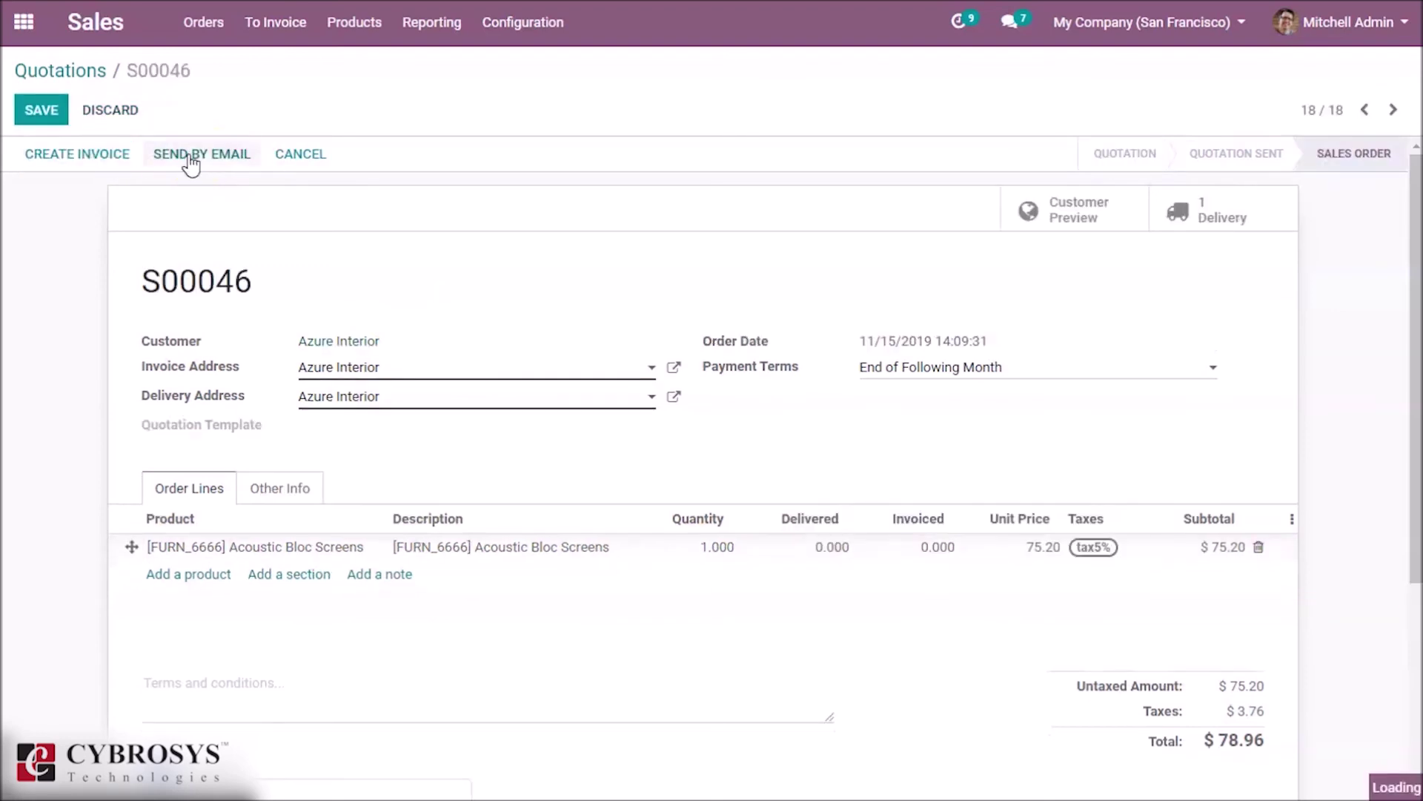
Confirm order S00046 and create a 10% percentage down-payment invoice
left_click(264, 223)
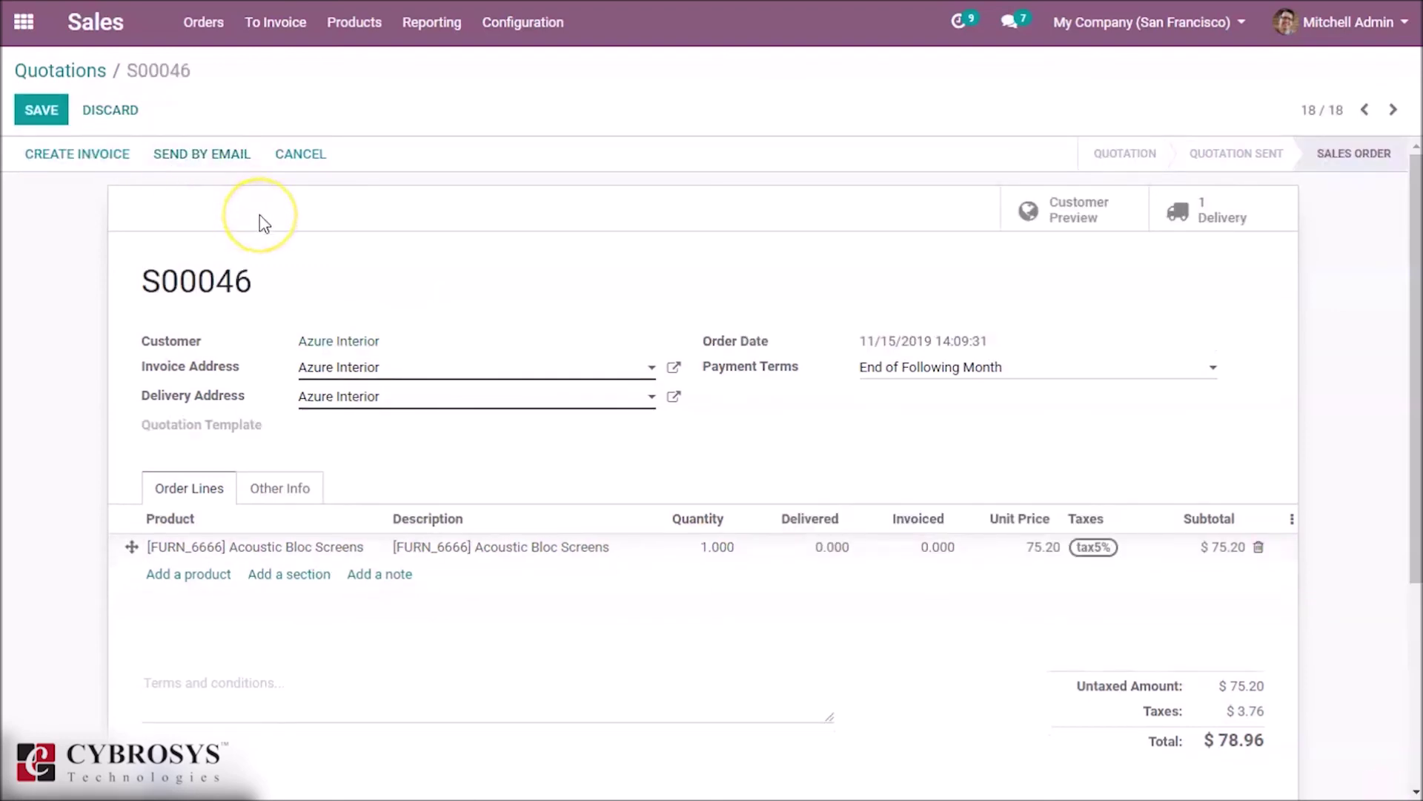
left_click(100, 155)
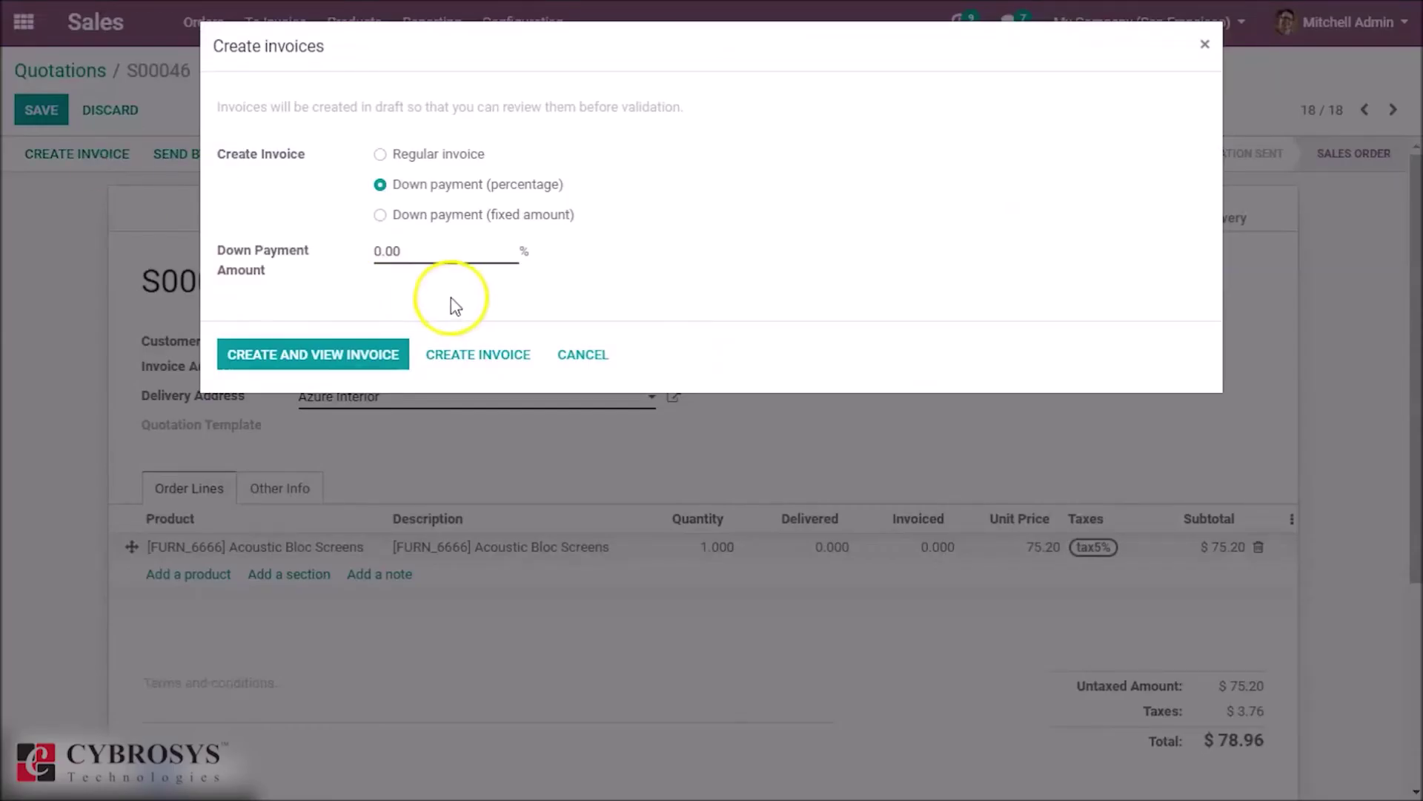
type("10")
left_click(338, 348)
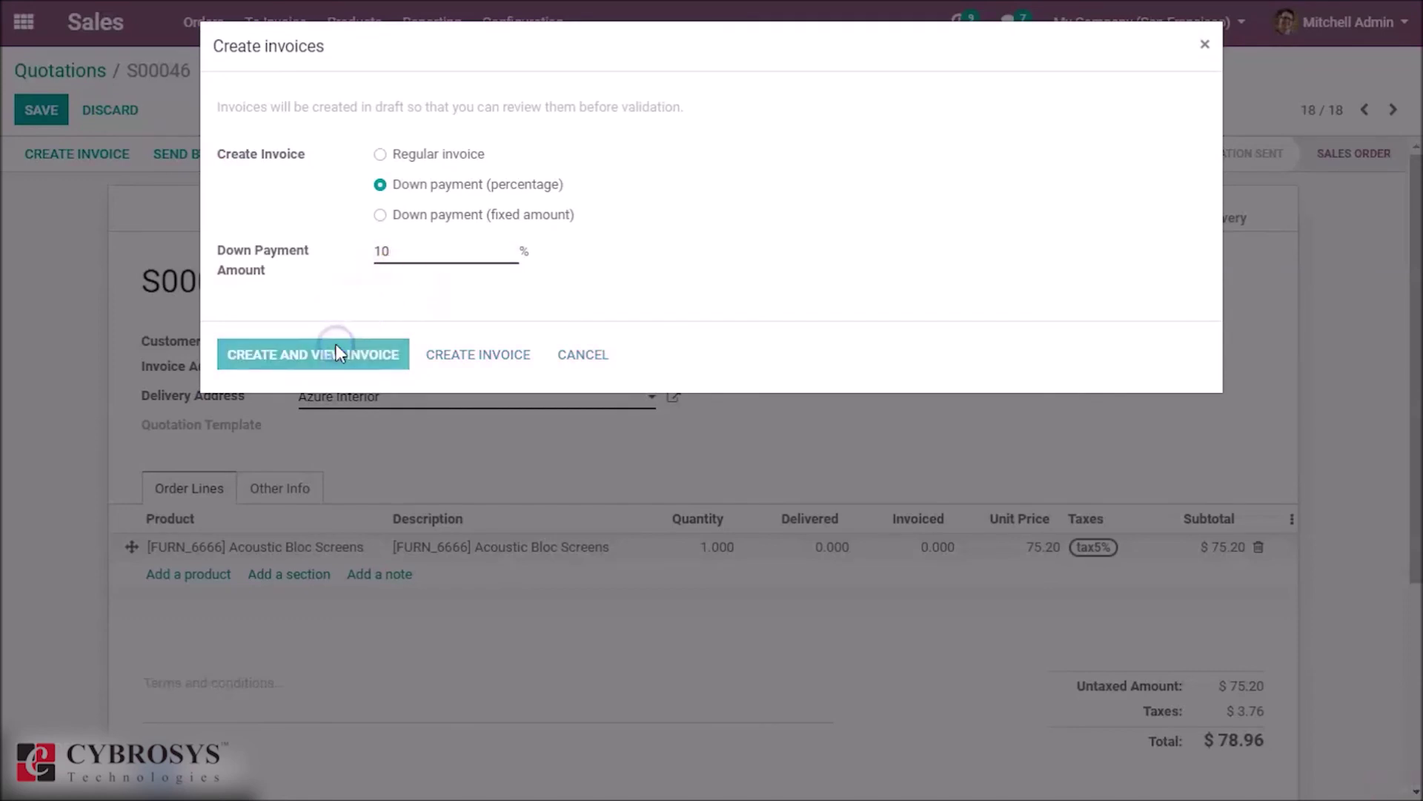